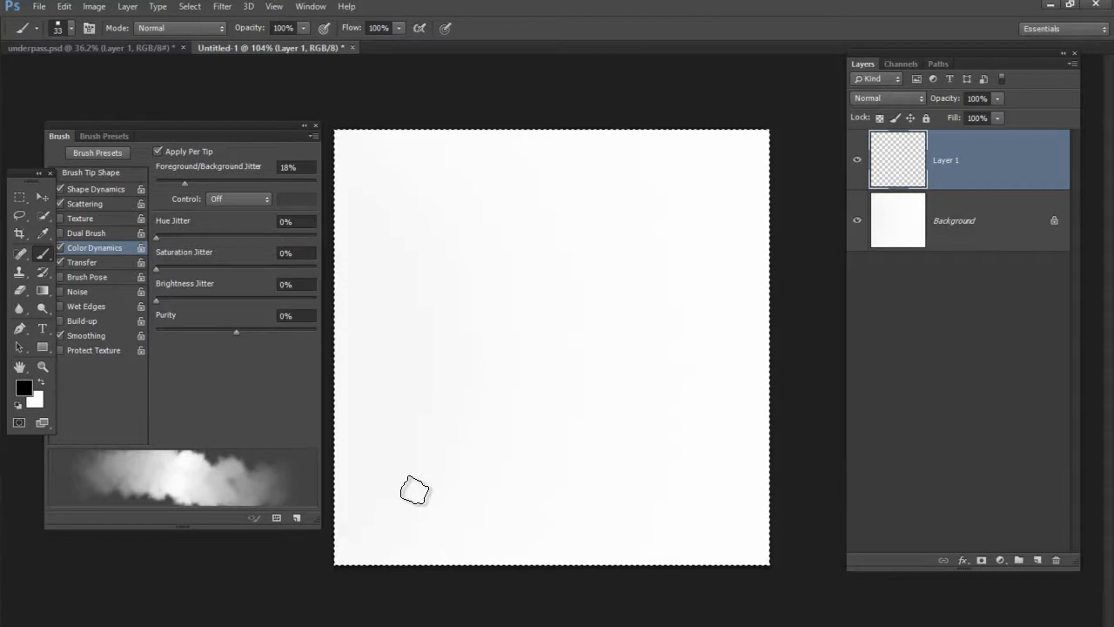
Paint overlapping black cloud strokes diagonally across Layer 1 until they form a broad dark shape, varying the brush size
{"action": "left_click_drag", "start_coordinate": [406, 495], "coordinate": [679, 174]}
{"action": "left_click_drag", "start_coordinate": [471, 428], "coordinate": [677, 198]}
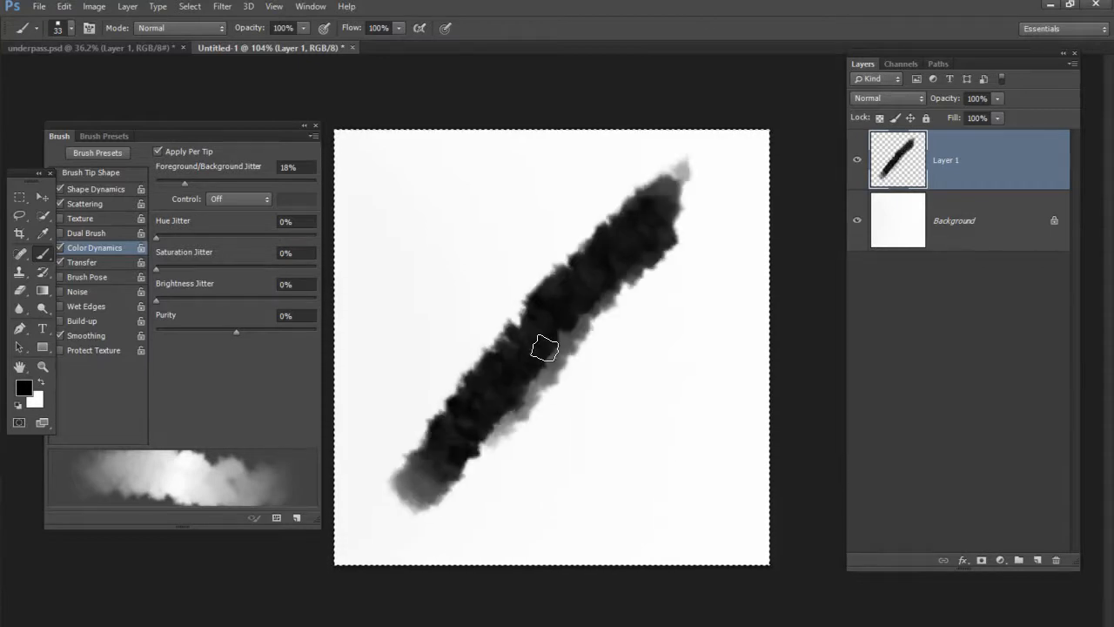
{"action": "left_click_drag", "start_coordinate": [505, 386], "coordinate": [688, 199]}
{"action": "left_click_drag", "start_coordinate": [549, 388], "coordinate": [706, 182]}
{"action": "mouse_move", "coordinate": [488, 416]}
{"action": "left_mouse_down"}
{"action": "mouse_move", "coordinate": [544, 293]}
{"action": "mouse_move", "coordinate": [645, 157]}
{"action": "left_mouse_up"}
{"action": "mouse_move", "coordinate": [505, 365]}
{"action": "left_mouse_down"}
{"action": "mouse_move", "coordinate": [535, 287]}
{"action": "mouse_move", "coordinate": [607, 179]}
{"action": "left_mouse_up"}
{"action": "mouse_move", "coordinate": [496, 392]}
{"action": "left_mouse_down"}
{"action": "mouse_move", "coordinate": [583, 178]}
{"action": "mouse_move", "coordinate": [548, 361]}
{"action": "mouse_move", "coordinate": [502, 423]}
{"action": "mouse_move", "coordinate": [531, 435]}
{"action": "mouse_move", "coordinate": [688, 228]}
{"action": "mouse_move", "coordinate": [575, 365]}
{"action": "mouse_move", "coordinate": [447, 458]}
{"action": "mouse_move", "coordinate": [568, 327]}
{"action": "mouse_move", "coordinate": [510, 462]}
{"action": "mouse_move", "coordinate": [412, 515]}
{"action": "mouse_move", "coordinate": [658, 306]}
{"action": "left_mouse_up"}
{"action": "left_click_drag", "start_coordinate": [627, 367], "coordinate": [673, 359]}
{"action": "mouse_move", "coordinate": [684, 299]}
{"action": "left_mouse_down"}
{"action": "mouse_move", "coordinate": [572, 391]}
{"action": "mouse_move", "coordinate": [706, 255]}
{"action": "mouse_move", "coordinate": [504, 477]}
{"action": "mouse_move", "coordinate": [708, 238]}
{"action": "mouse_move", "coordinate": [580, 387]}
{"action": "mouse_move", "coordinate": [689, 208]}
{"action": "mouse_move", "coordinate": [569, 416]}
{"action": "left_mouse_up"}
{"action": "mouse_move", "coordinate": [635, 354]}
{"action": "left_mouse_down"}
{"action": "mouse_move", "coordinate": [600, 354]}
{"action": "mouse_move", "coordinate": [437, 497]}
{"action": "mouse_move", "coordinate": [532, 396]}
{"action": "mouse_move", "coordinate": [439, 509]}
{"action": "left_mouse_up"}
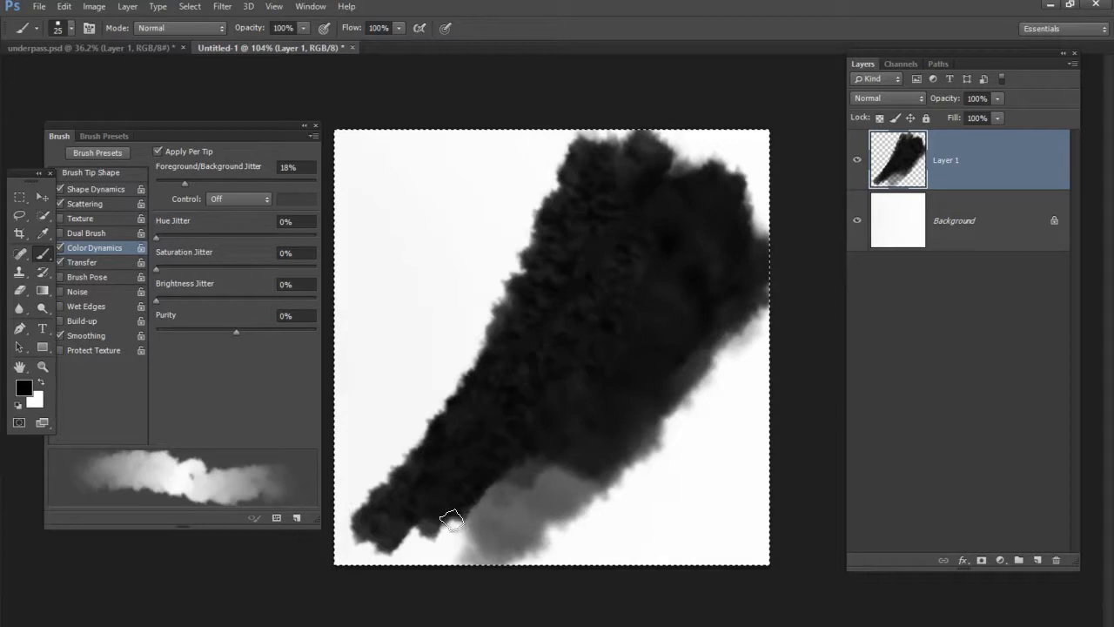
Paint white cloud strokes over the dark shape with the brush enlarged to 119 pixels, and cover its middle with black strokes
{"action": "key", "text": "x"}
{"action": "mouse_move", "coordinate": [463, 472]}
{"action": "left_mouse_down"}
{"action": "mouse_move", "coordinate": [505, 334]}
{"action": "mouse_move", "coordinate": [460, 447]}
{"action": "mouse_move", "coordinate": [610, 200]}
{"action": "mouse_move", "coordinate": [602, 212]}
{"action": "mouse_move", "coordinate": [681, 182]}
{"action": "mouse_move", "coordinate": [606, 293]}
{"action": "mouse_move", "coordinate": [620, 259]}
{"action": "mouse_move", "coordinate": [575, 351]}
{"action": "mouse_move", "coordinate": [615, 351]}
{"action": "left_mouse_up"}
{"action": "mouse_move", "coordinate": [557, 373]}
{"action": "left_mouse_down"}
{"action": "mouse_move", "coordinate": [652, 212]}
{"action": "mouse_move", "coordinate": [659, 218]}
{"action": "mouse_move", "coordinate": [622, 212]}
{"action": "left_mouse_up"}
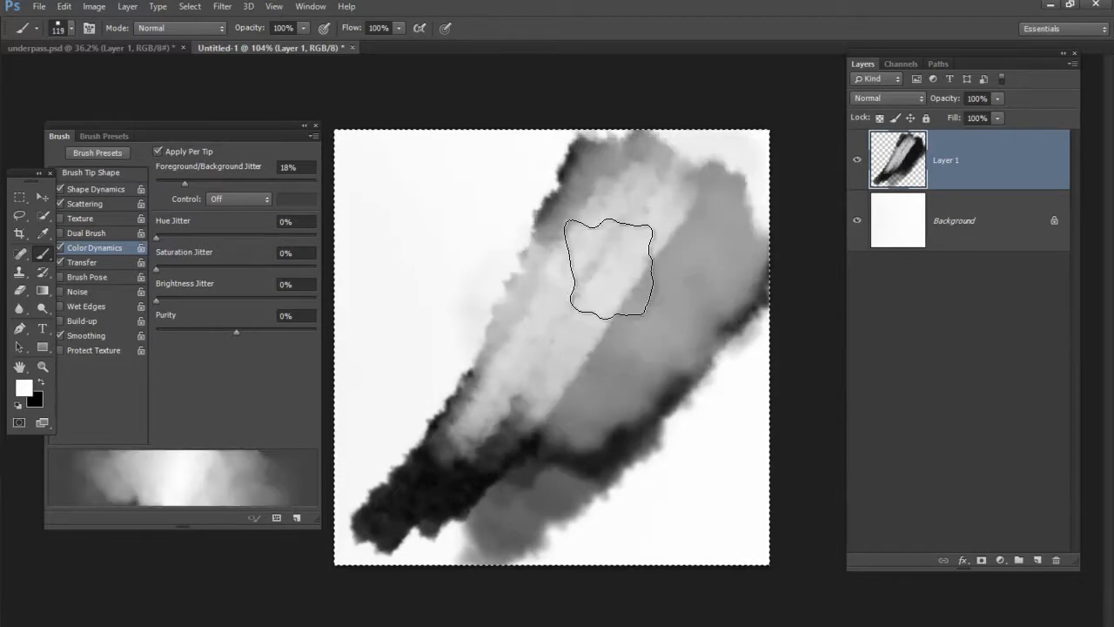
{"action": "left_click_drag", "start_coordinate": [614, 316], "coordinate": [595, 324], "text": "alt"}
{"action": "mouse_move", "coordinate": [597, 186]}
{"action": "left_mouse_down"}
{"action": "mouse_move", "coordinate": [512, 313]}
{"action": "mouse_move", "coordinate": [559, 219]}
{"action": "mouse_move", "coordinate": [486, 385]}
{"action": "mouse_move", "coordinate": [576, 242]}
{"action": "mouse_move", "coordinate": [567, 274]}
{"action": "mouse_move", "coordinate": [480, 381]}
{"action": "left_mouse_up"}
{"action": "key", "text": "x"}
{"action": "mouse_move", "coordinate": [497, 461]}
{"action": "left_mouse_down"}
{"action": "mouse_move", "coordinate": [462, 513]}
{"action": "mouse_move", "coordinate": [550, 400]}
{"action": "mouse_move", "coordinate": [523, 348]}
{"action": "mouse_move", "coordinate": [505, 452]}
{"action": "mouse_move", "coordinate": [601, 374]}
{"action": "mouse_move", "coordinate": [623, 401]}
{"action": "mouse_move", "coordinate": [468, 447]}
{"action": "mouse_move", "coordinate": [598, 385]}
{"action": "left_mouse_up"}
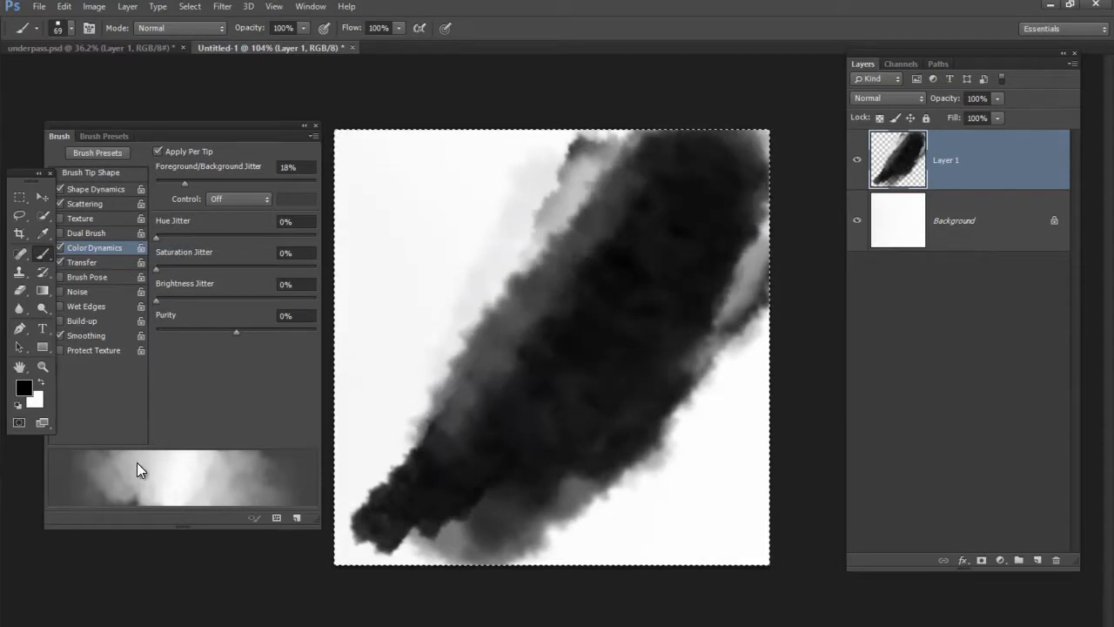
Make white the foreground color and set the background color to mid-gray #727272
{"action": "key", "text": "x"}
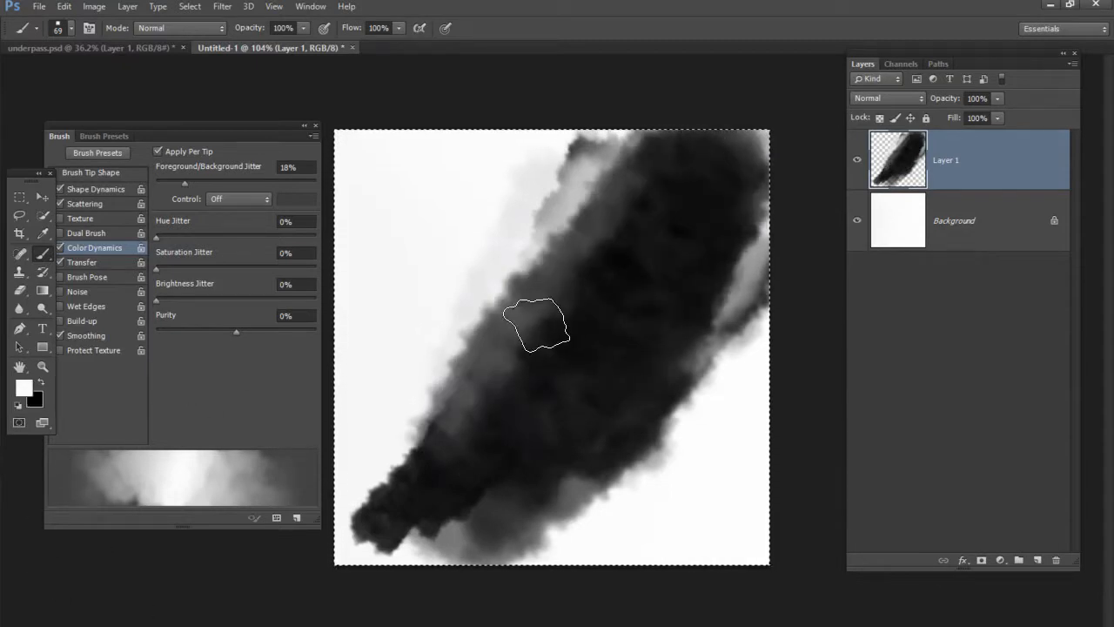
{"action": "left_click", "coordinate": [34, 401]}
{"action": "left_click_drag", "start_coordinate": [497, 274], "coordinate": [478, 275]}
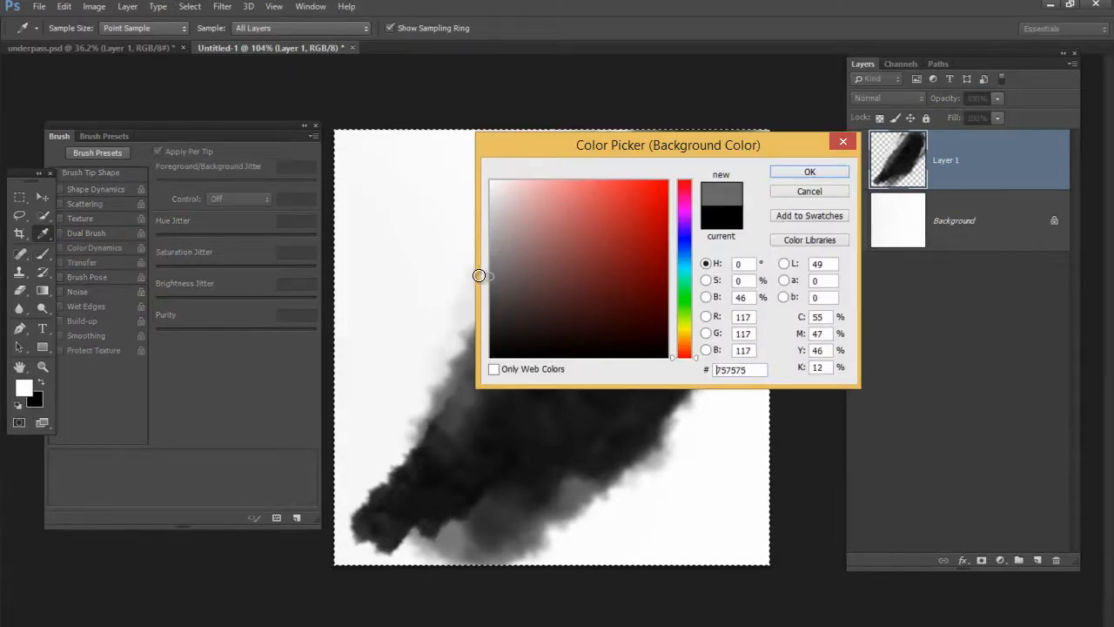
{"action": "left_click", "coordinate": [810, 175]}
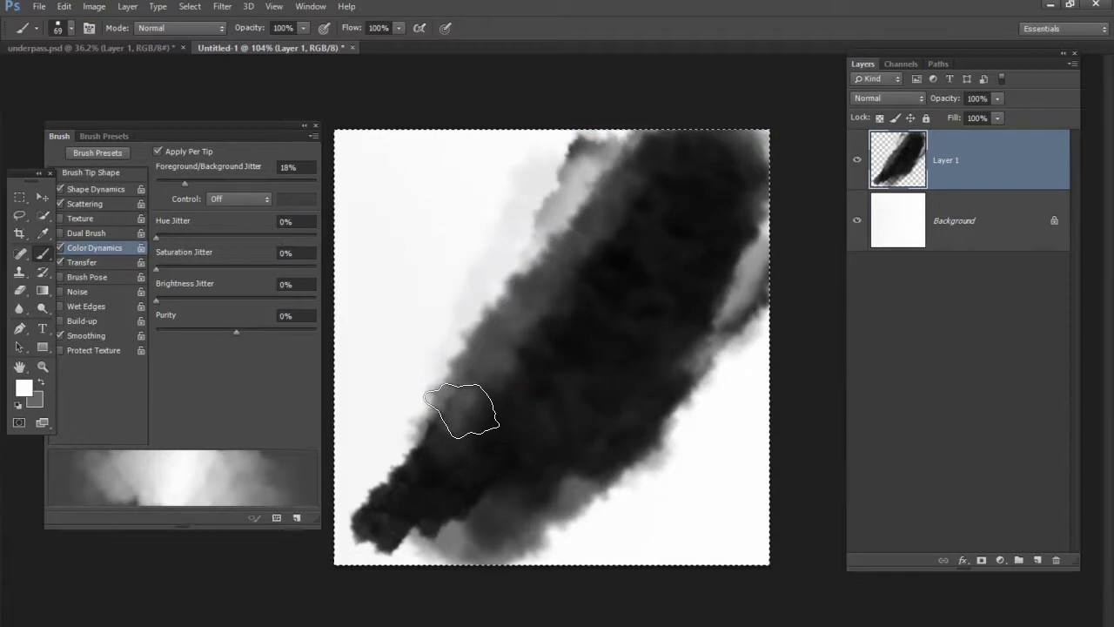
Clear the painted shape from Layer 1 and paint diagonal test clouds, first in white and again with the gray as foreground
{"action": "key", "text": "Delete"}
{"action": "mouse_move", "coordinate": [456, 434]}
{"action": "left_mouse_down"}
{"action": "mouse_move", "coordinate": [503, 353]}
{"action": "mouse_move", "coordinate": [432, 462]}
{"action": "mouse_move", "coordinate": [592, 267]}
{"action": "mouse_move", "coordinate": [430, 469]}
{"action": "mouse_move", "coordinate": [537, 315]}
{"action": "mouse_move", "coordinate": [507, 389]}
{"action": "mouse_move", "coordinate": [611, 266]}
{"action": "mouse_move", "coordinate": [437, 478]}
{"action": "mouse_move", "coordinate": [566, 320]}
{"action": "mouse_move", "coordinate": [509, 367]}
{"action": "mouse_move", "coordinate": [499, 478]}
{"action": "mouse_move", "coordinate": [659, 289]}
{"action": "mouse_move", "coordinate": [479, 425]}
{"action": "left_mouse_up"}
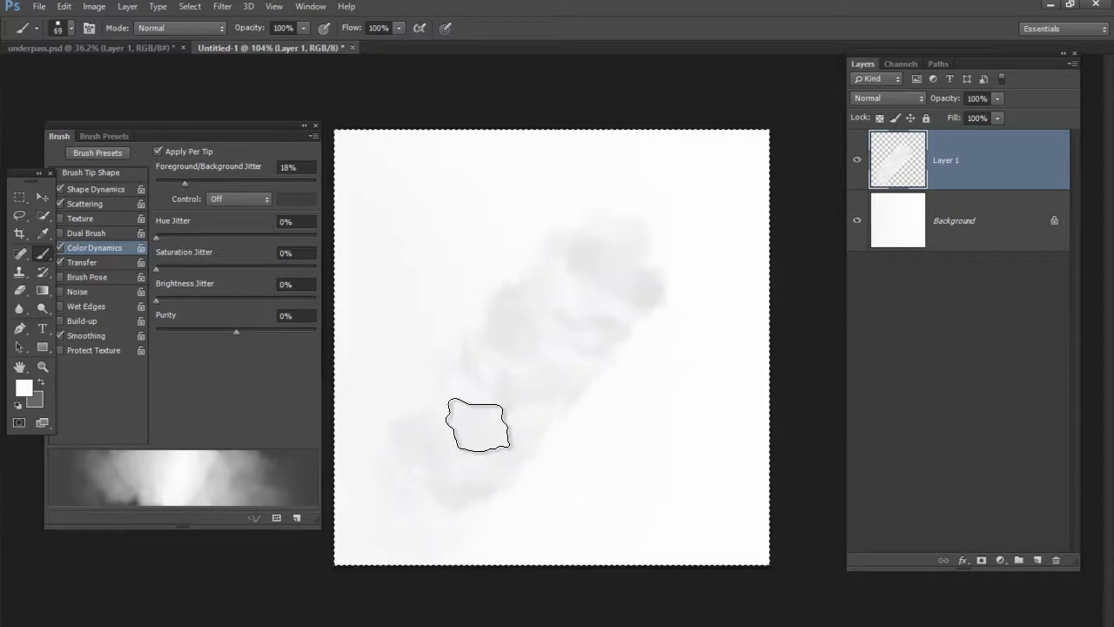
{"action": "key", "text": "x"}
{"action": "mouse_move", "coordinate": [406, 490]}
{"action": "left_mouse_down"}
{"action": "mouse_move", "coordinate": [539, 319]}
{"action": "mouse_move", "coordinate": [456, 473]}
{"action": "mouse_move", "coordinate": [485, 455]}
{"action": "mouse_move", "coordinate": [569, 313]}
{"action": "mouse_move", "coordinate": [684, 196]}
{"action": "mouse_move", "coordinate": [667, 199]}
{"action": "mouse_move", "coordinate": [671, 236]}
{"action": "mouse_move", "coordinate": [537, 356]}
{"action": "mouse_move", "coordinate": [428, 502]}
{"action": "mouse_move", "coordinate": [622, 231]}
{"action": "mouse_move", "coordinate": [552, 330]}
{"action": "mouse_move", "coordinate": [569, 366]}
{"action": "mouse_move", "coordinate": [525, 430]}
{"action": "mouse_move", "coordinate": [614, 356]}
{"action": "mouse_move", "coordinate": [659, 239]}
{"action": "mouse_move", "coordinate": [634, 237]}
{"action": "mouse_move", "coordinate": [439, 376]}
{"action": "left_mouse_up"}
Set the background color to #c2c2c2 and the foreground to #595858, and paint dark gray cloud strokes over the shape
{"action": "left_click", "coordinate": [39, 402]}
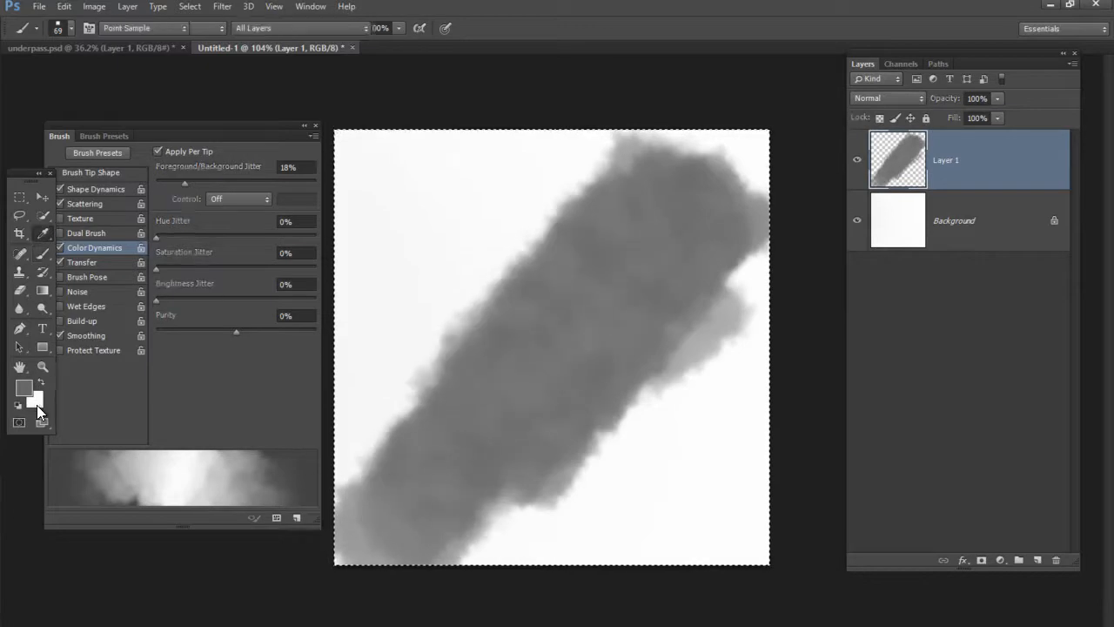
{"action": "left_click_drag", "start_coordinate": [487, 210], "coordinate": [490, 221]}
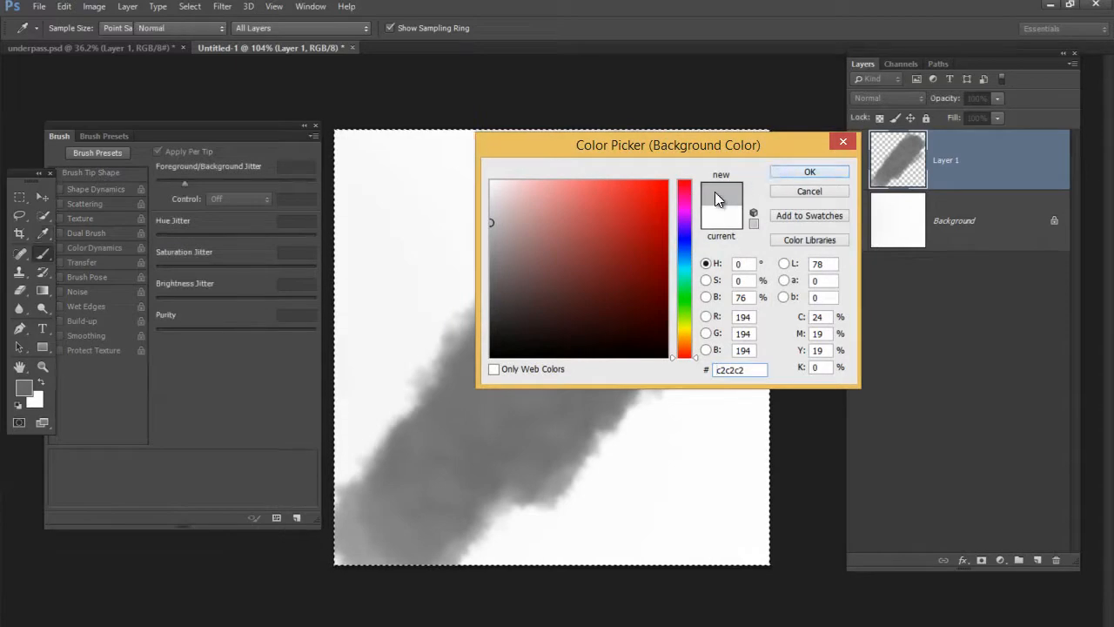
{"action": "left_click", "coordinate": [808, 173]}
{"action": "left_click", "coordinate": [29, 393]}
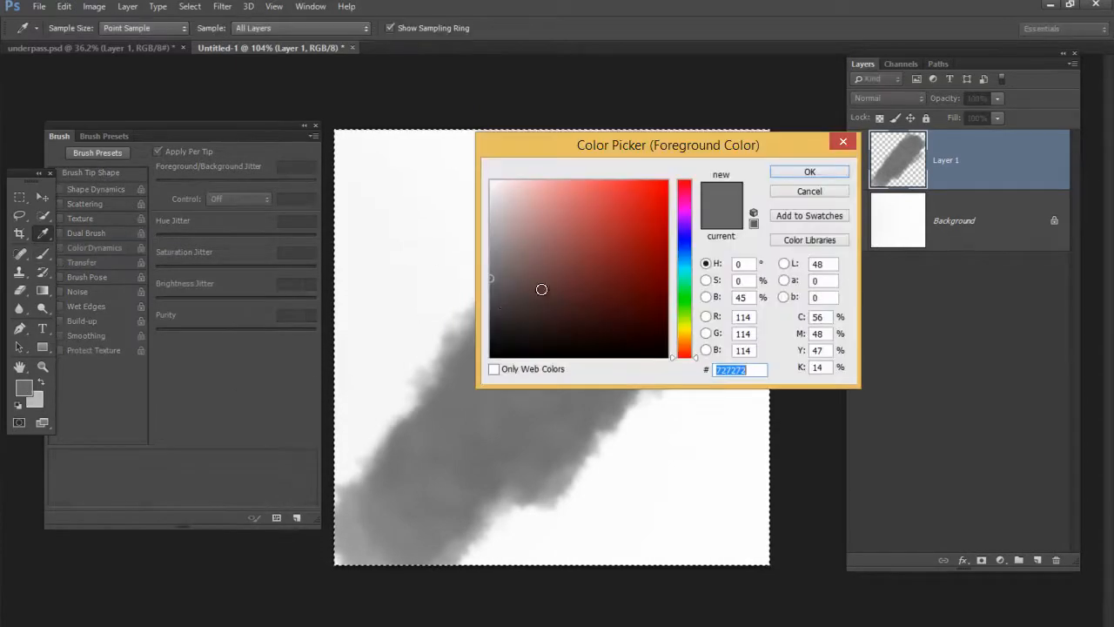
{"action": "left_click", "coordinate": [489, 293]}
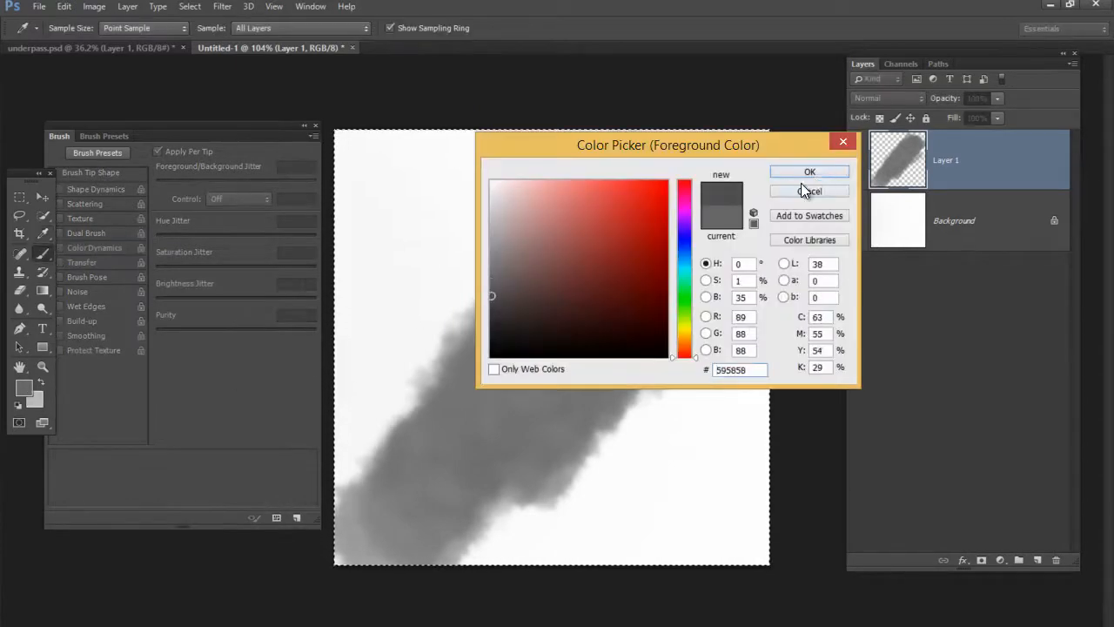
{"action": "left_click", "coordinate": [816, 174]}
{"action": "mouse_move", "coordinate": [425, 425]}
{"action": "left_mouse_down"}
{"action": "mouse_move", "coordinate": [522, 253]}
{"action": "mouse_move", "coordinate": [567, 239]}
{"action": "mouse_move", "coordinate": [514, 359]}
{"action": "mouse_move", "coordinate": [458, 393]}
{"action": "mouse_move", "coordinate": [455, 430]}
{"action": "mouse_move", "coordinate": [592, 323]}
{"action": "mouse_move", "coordinate": [718, 190]}
{"action": "mouse_move", "coordinate": [461, 403]}
{"action": "mouse_move", "coordinate": [423, 485]}
{"action": "mouse_move", "coordinate": [572, 304]}
{"action": "mouse_move", "coordinate": [739, 219]}
{"action": "mouse_move", "coordinate": [530, 435]}
{"action": "mouse_move", "coordinate": [461, 468]}
{"action": "mouse_move", "coordinate": [635, 249]}
{"action": "left_mouse_up"}
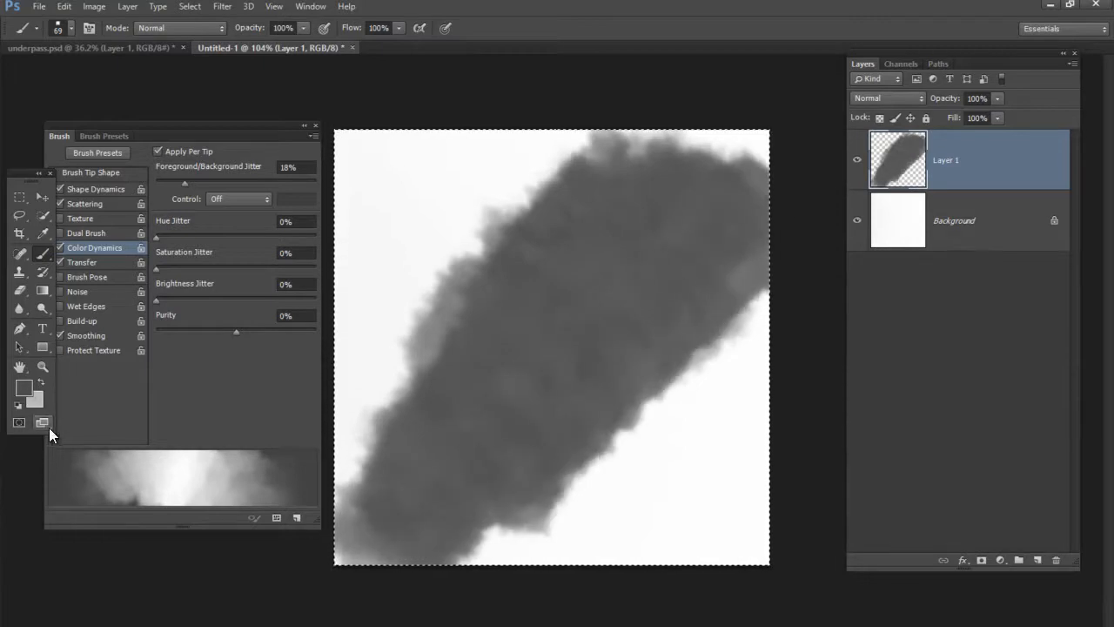
Move the Brush settings clear of the tools and review the Transfer and Color Dynamics options
{"action": "left_click_drag", "start_coordinate": [216, 126], "coordinate": [278, 109]}
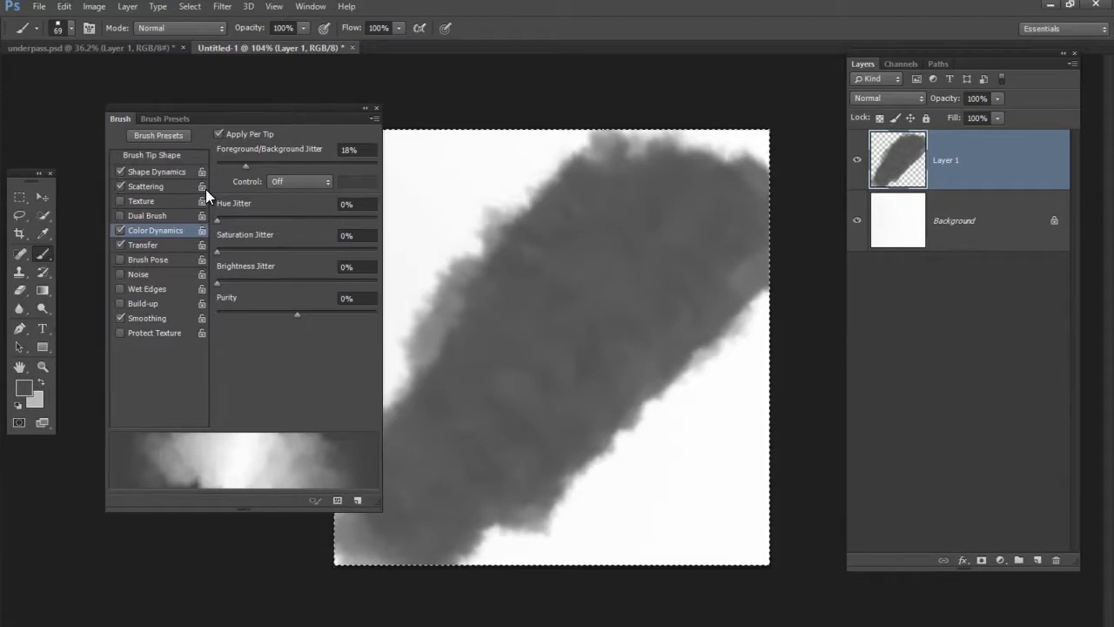
{"action": "left_click", "coordinate": [149, 246]}
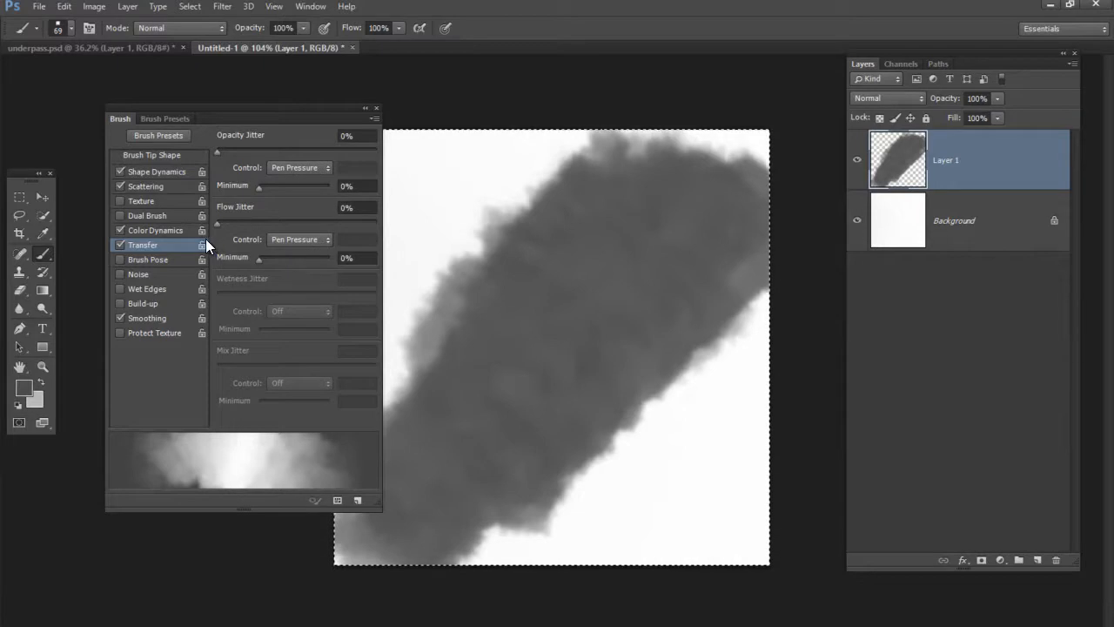
{"action": "left_click", "coordinate": [155, 231]}
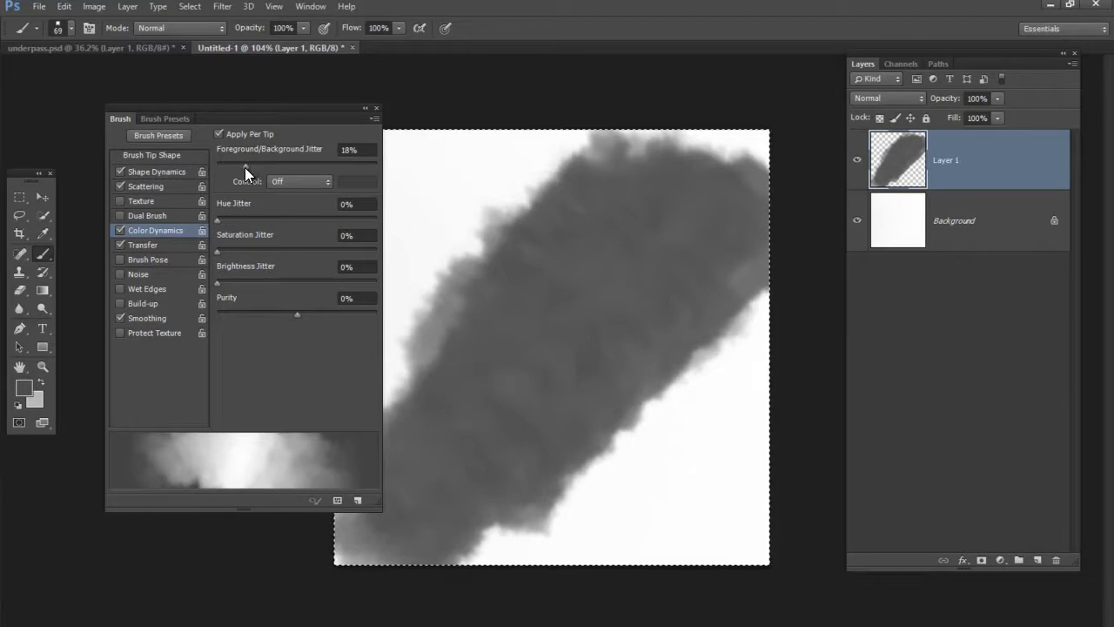
Restore the default black and white colors and paint test strokes before and after raising Foreground/Background Jitter to 63%
{"action": "key", "text": "d"}
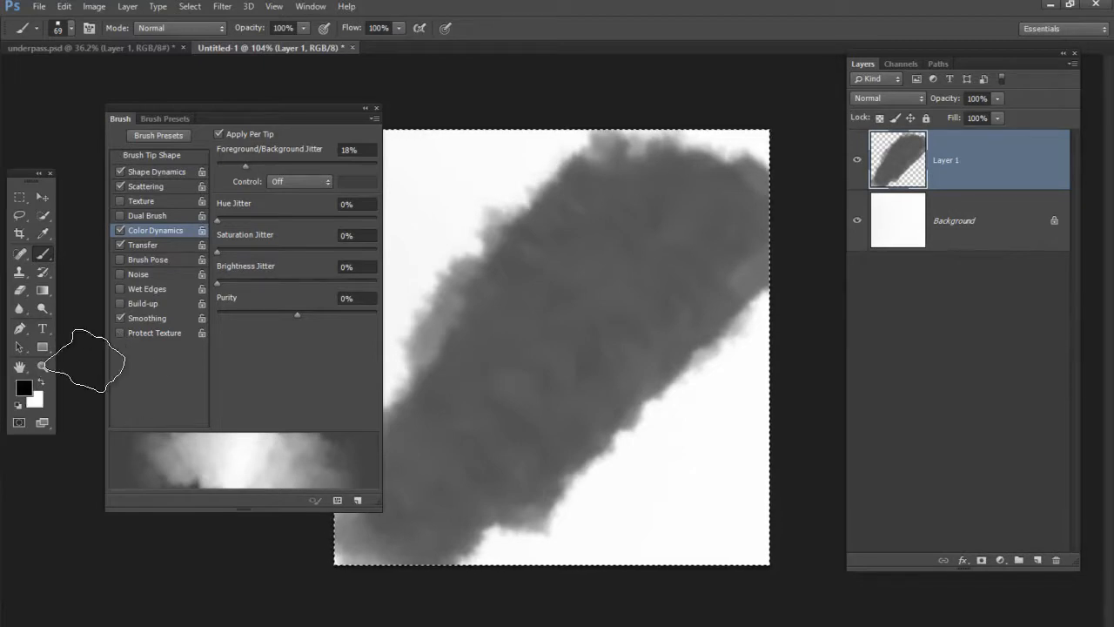
{"action": "mouse_move", "coordinate": [410, 485]}
{"action": "left_mouse_down"}
{"action": "mouse_move", "coordinate": [465, 447]}
{"action": "mouse_move", "coordinate": [497, 455]}
{"action": "mouse_move", "coordinate": [477, 484]}
{"action": "mouse_move", "coordinate": [627, 287]}
{"action": "left_mouse_up"}
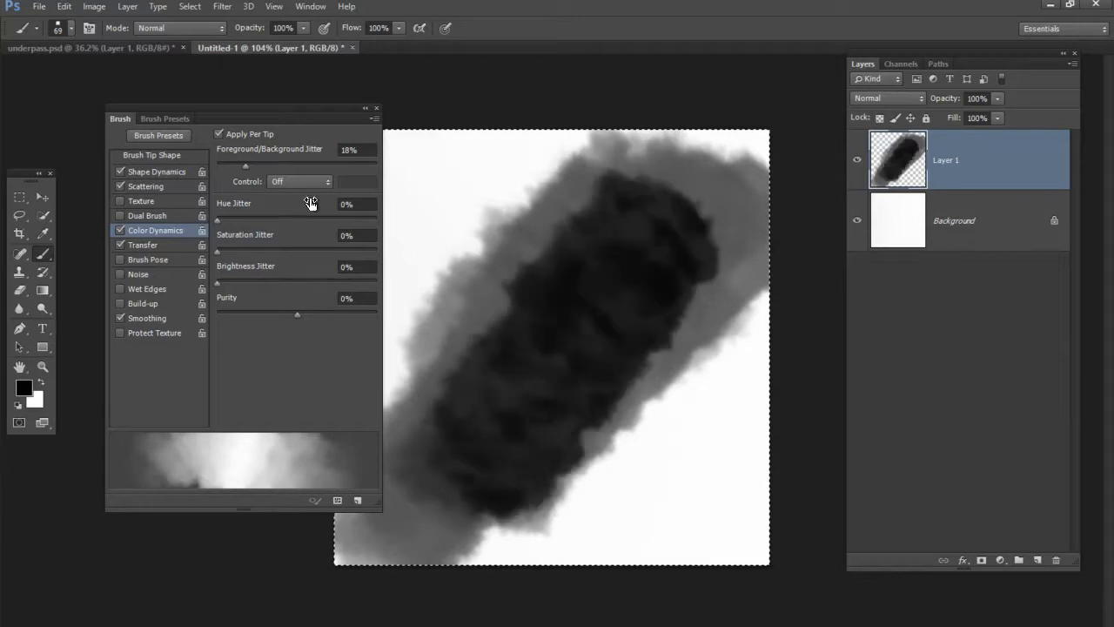
{"action": "left_click_drag", "start_coordinate": [246, 166], "coordinate": [316, 166]}
{"action": "mouse_move", "coordinate": [467, 348]}
{"action": "left_mouse_down"}
{"action": "mouse_move", "coordinate": [490, 304]}
{"action": "mouse_move", "coordinate": [493, 316]}
{"action": "mouse_move", "coordinate": [627, 187]}
{"action": "mouse_move", "coordinate": [573, 311]}
{"action": "mouse_move", "coordinate": [478, 473]}
{"action": "mouse_move", "coordinate": [587, 316]}
{"action": "mouse_move", "coordinate": [609, 261]}
{"action": "left_mouse_up"}
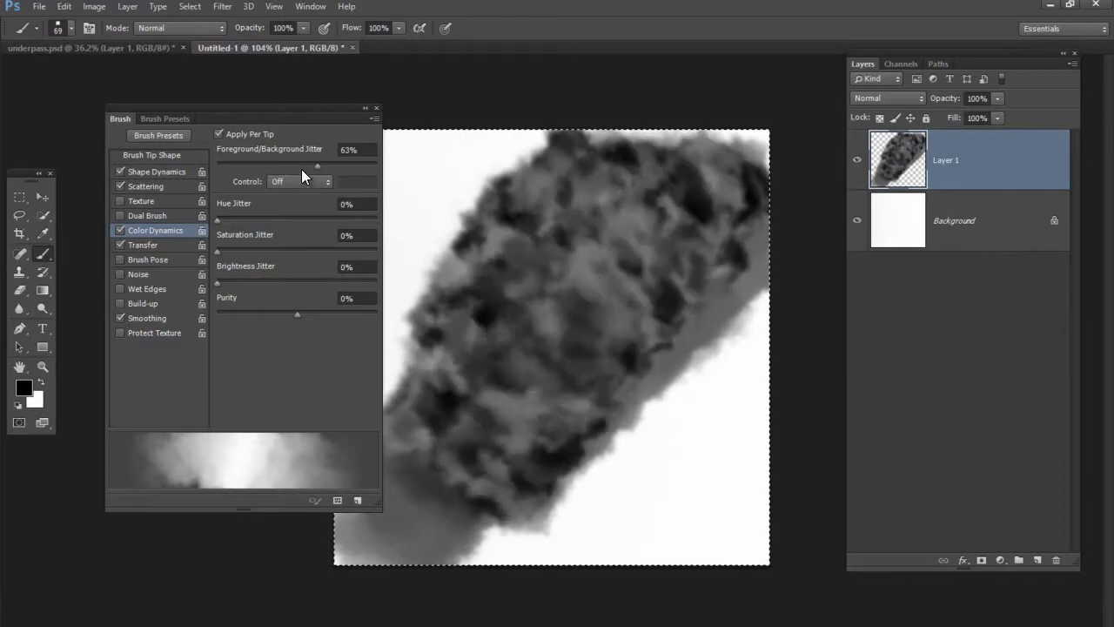
Paint mottled strokes with Foreground/Background Jitter at 100%, and paint dark strokes with it lowered to 19%
{"action": "left_click_drag", "start_coordinate": [319, 162], "coordinate": [367, 164]}
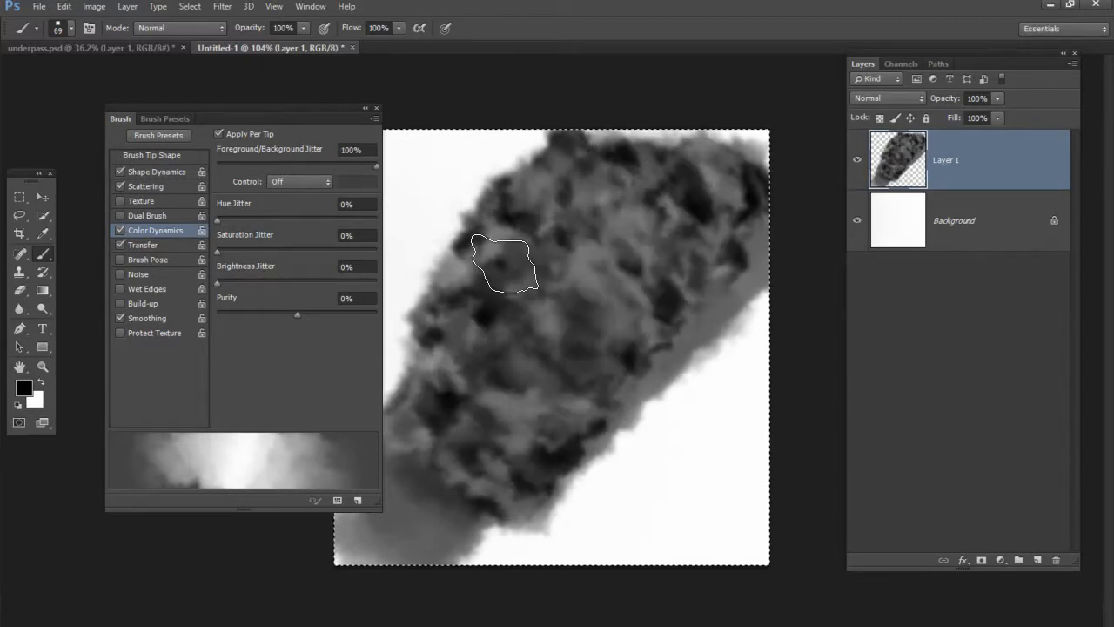
{"action": "mouse_move", "coordinate": [589, 448]}
{"action": "left_mouse_down"}
{"action": "mouse_move", "coordinate": [713, 310]}
{"action": "mouse_move", "coordinate": [559, 513]}
{"action": "mouse_move", "coordinate": [753, 259]}
{"action": "mouse_move", "coordinate": [580, 468]}
{"action": "mouse_move", "coordinate": [705, 194]}
{"action": "mouse_move", "coordinate": [591, 392]}
{"action": "mouse_move", "coordinate": [589, 416]}
{"action": "mouse_move", "coordinate": [733, 237]}
{"action": "mouse_move", "coordinate": [635, 457]}
{"action": "mouse_move", "coordinate": [746, 265]}
{"action": "mouse_move", "coordinate": [666, 405]}
{"action": "mouse_move", "coordinate": [547, 497]}
{"action": "mouse_move", "coordinate": [576, 436]}
{"action": "mouse_move", "coordinate": [460, 568]}
{"action": "mouse_move", "coordinate": [552, 454]}
{"action": "mouse_move", "coordinate": [699, 322]}
{"action": "mouse_move", "coordinate": [707, 243]}
{"action": "mouse_move", "coordinate": [593, 429]}
{"action": "left_mouse_up"}
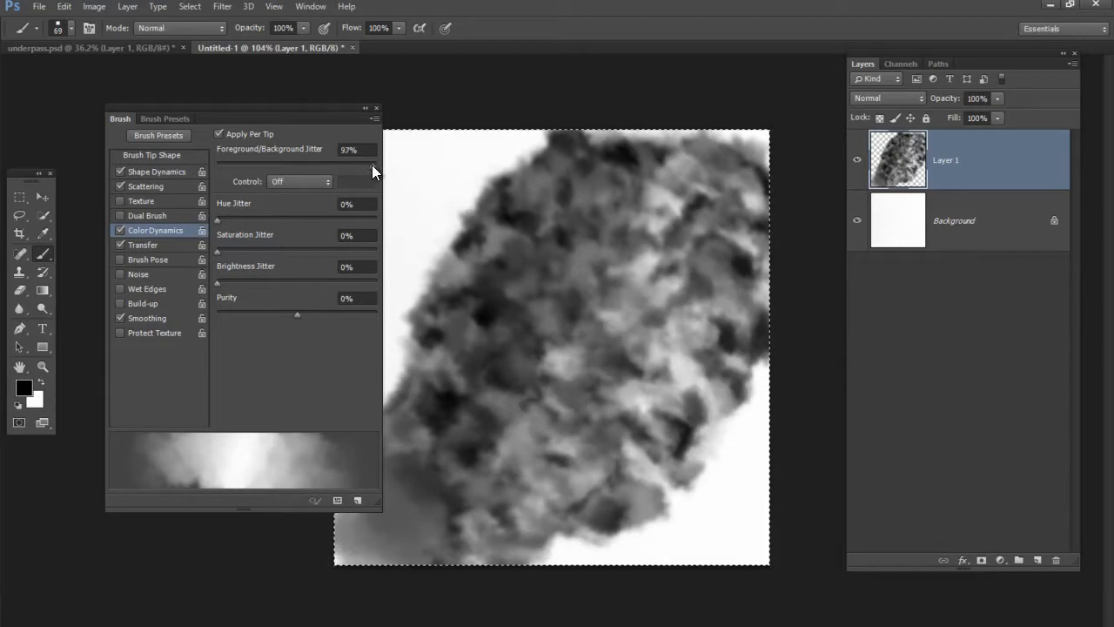
{"action": "left_click_drag", "start_coordinate": [254, 173], "coordinate": [246, 171]}
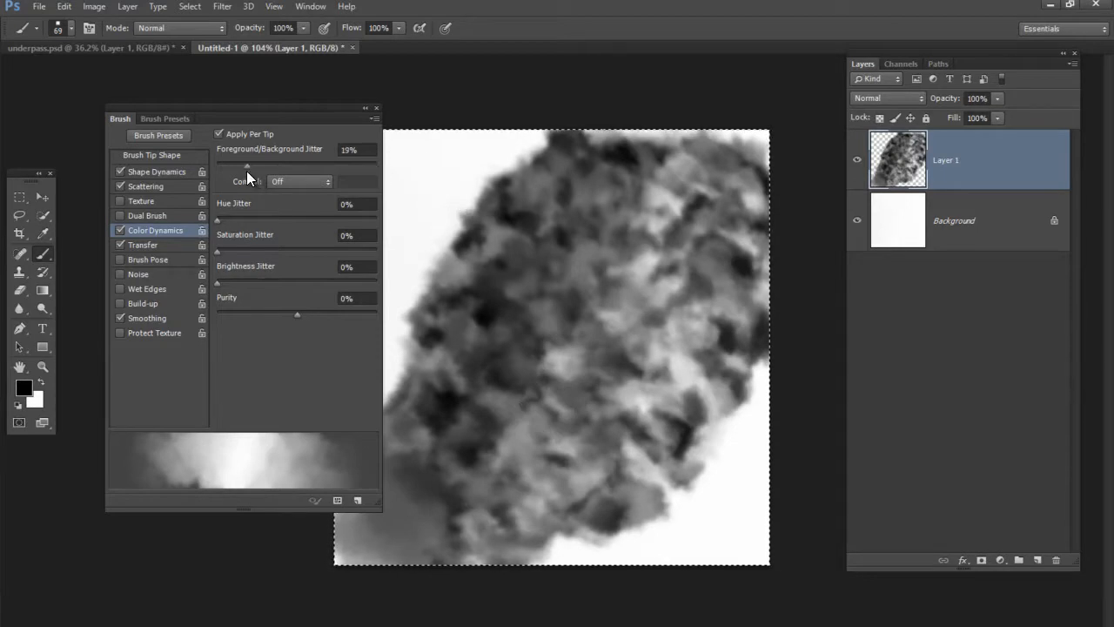
{"action": "mouse_move", "coordinate": [473, 348]}
{"action": "left_mouse_down"}
{"action": "mouse_move", "coordinate": [504, 458]}
{"action": "mouse_move", "coordinate": [516, 311]}
{"action": "mouse_move", "coordinate": [432, 466]}
{"action": "mouse_move", "coordinate": [549, 250]}
{"action": "mouse_move", "coordinate": [540, 291]}
{"action": "mouse_move", "coordinate": [617, 186]}
{"action": "mouse_move", "coordinate": [498, 326]}
{"action": "mouse_move", "coordinate": [623, 194]}
{"action": "mouse_move", "coordinate": [497, 383]}
{"action": "mouse_move", "coordinate": [659, 188]}
{"action": "mouse_move", "coordinate": [369, 539]}
{"action": "mouse_move", "coordinate": [559, 269]}
{"action": "mouse_move", "coordinate": [379, 507]}
{"action": "mouse_move", "coordinate": [588, 220]}
{"action": "mouse_move", "coordinate": [545, 298]}
{"action": "mouse_move", "coordinate": [706, 190]}
{"action": "mouse_move", "coordinate": [533, 407]}
{"action": "mouse_move", "coordinate": [501, 483]}
{"action": "left_mouse_up"}
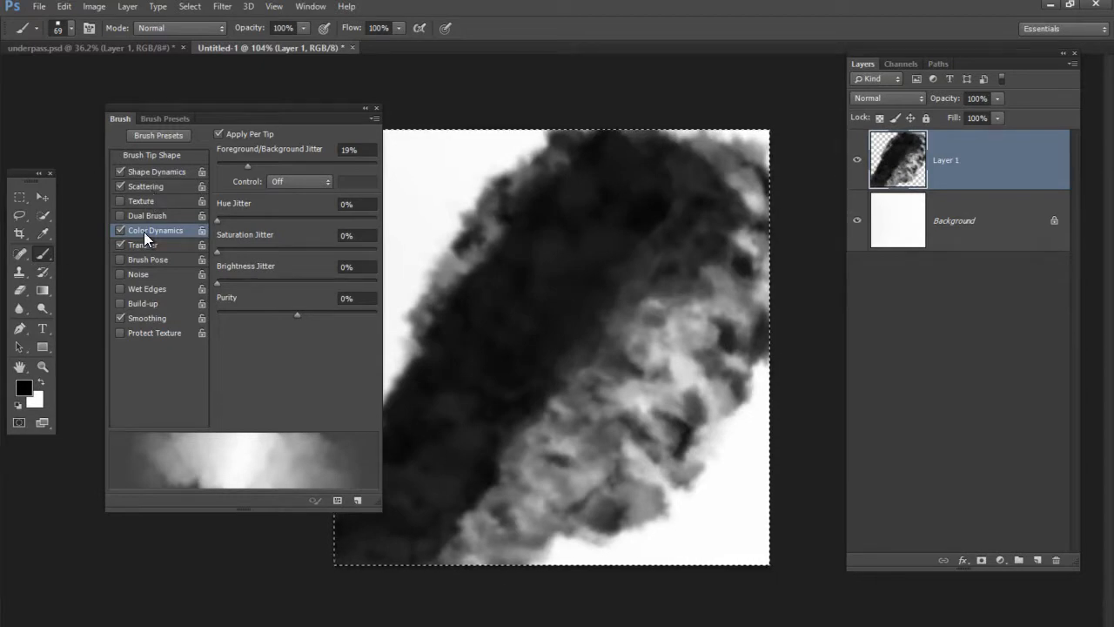
Set the brush's Angle Jitter to 56% in Shape Dynamics and paint black cloud strokes with a 48-pixel brush
{"action": "left_click", "coordinate": [160, 175]}
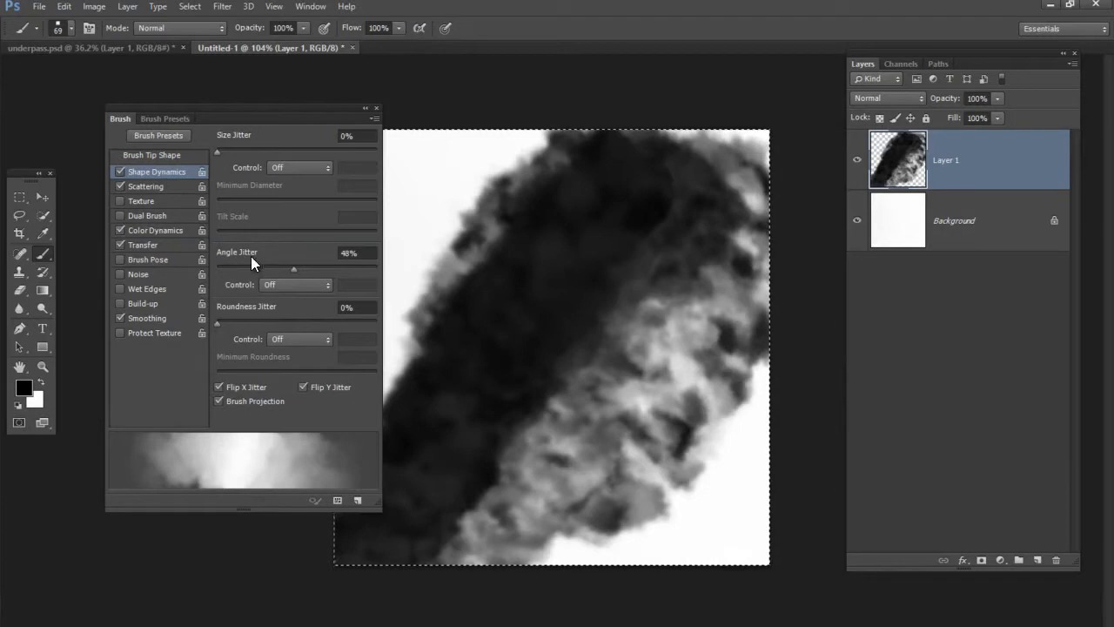
{"action": "left_click_drag", "start_coordinate": [293, 269], "coordinate": [316, 269]}
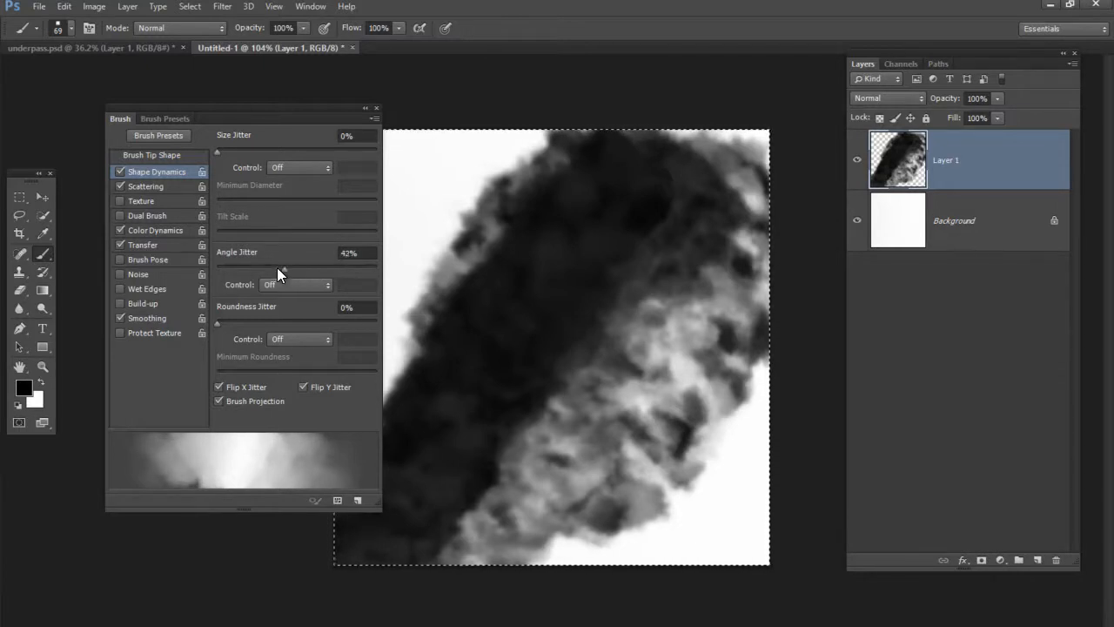
{"action": "left_click_drag", "start_coordinate": [587, 269], "coordinate": [564, 286]}
{"action": "mouse_move", "coordinate": [391, 291]}
{"action": "left_mouse_down"}
{"action": "mouse_move", "coordinate": [452, 217]}
{"action": "mouse_move", "coordinate": [560, 174]}
{"action": "mouse_move", "coordinate": [473, 316]}
{"action": "mouse_move", "coordinate": [510, 303]}
{"action": "mouse_move", "coordinate": [597, 174]}
{"action": "mouse_move", "coordinate": [390, 465]}
{"action": "mouse_move", "coordinate": [418, 365]}
{"action": "mouse_move", "coordinate": [488, 440]}
{"action": "left_mouse_up"}
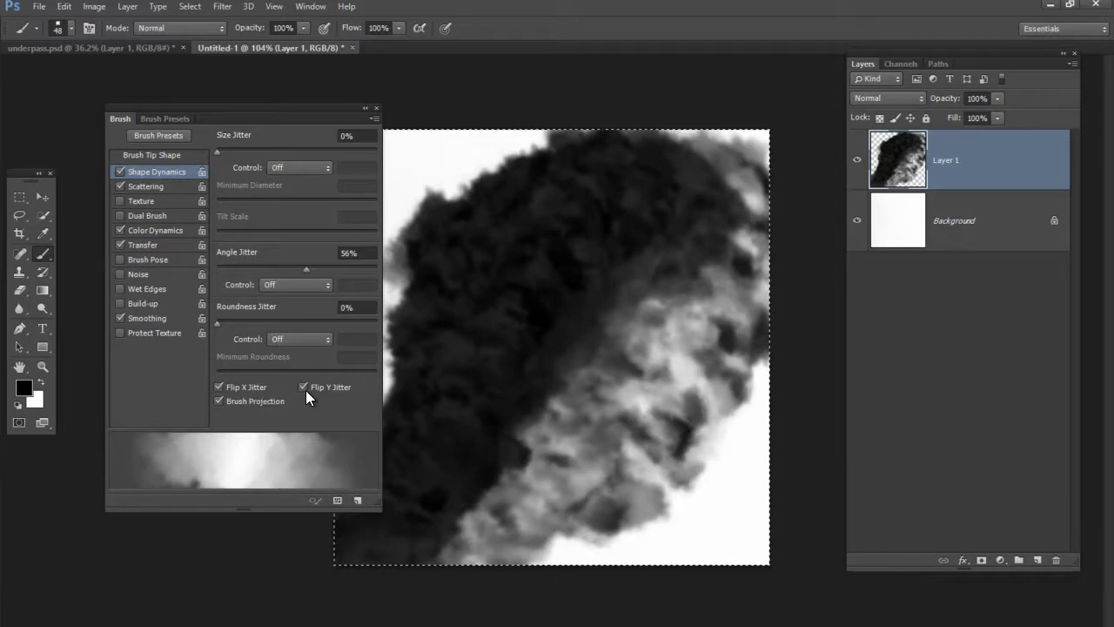
Paint soft dark strokes over the shape with the brush enlarged to 234 pixels, and clear everything from Layer 1
{"action": "left_click_drag", "start_coordinate": [533, 310], "coordinate": [694, 316]}
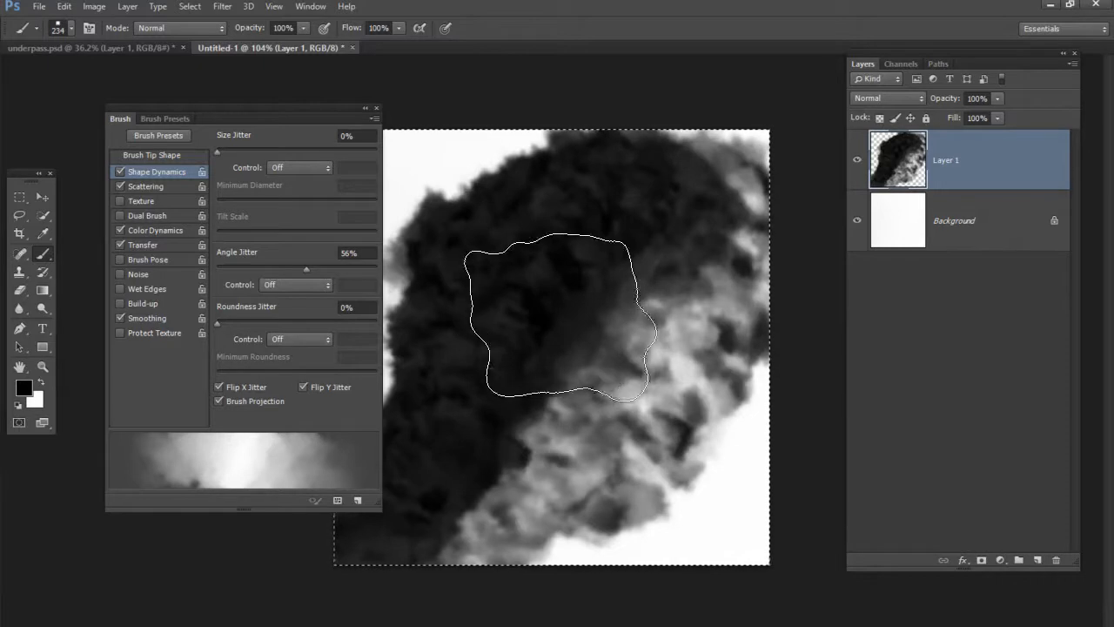
{"action": "mouse_move", "coordinate": [674, 387]}
{"action": "left_mouse_down"}
{"action": "mouse_move", "coordinate": [563, 310]}
{"action": "mouse_move", "coordinate": [565, 331]}
{"action": "mouse_move", "coordinate": [682, 421]}
{"action": "mouse_move", "coordinate": [547, 297]}
{"action": "mouse_move", "coordinate": [563, 400]}
{"action": "mouse_move", "coordinate": [577, 341]}
{"action": "mouse_move", "coordinate": [530, 314]}
{"action": "mouse_move", "coordinate": [565, 391]}
{"action": "mouse_move", "coordinate": [528, 348]}
{"action": "mouse_move", "coordinate": [673, 420]}
{"action": "mouse_move", "coordinate": [565, 328]}
{"action": "mouse_move", "coordinate": [700, 434]}
{"action": "mouse_move", "coordinate": [657, 442]}
{"action": "left_mouse_up"}
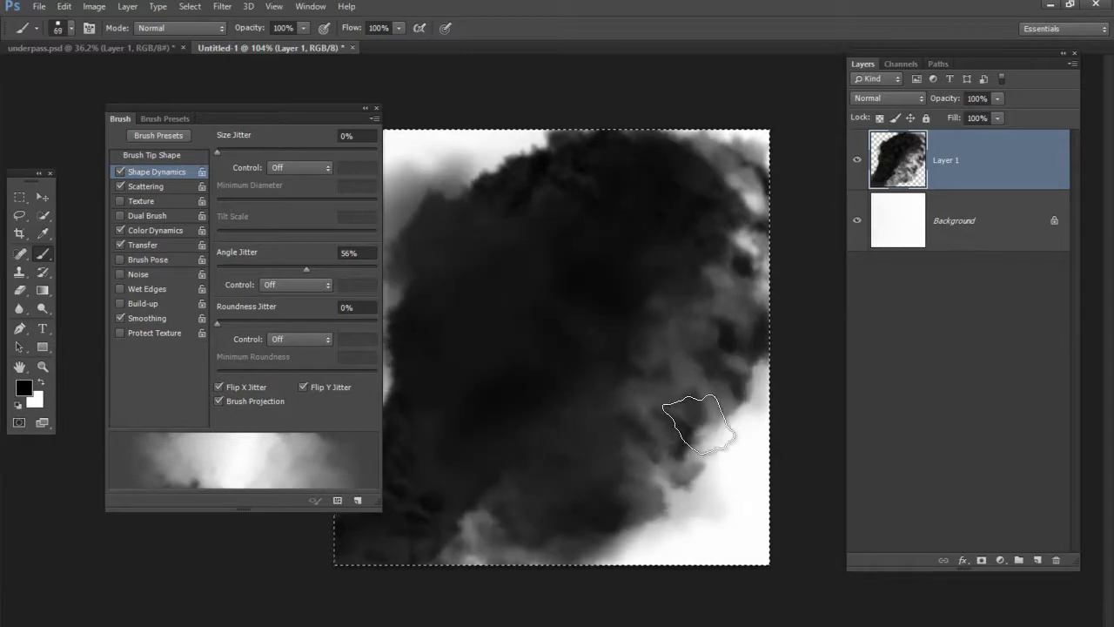
{"action": "mouse_move", "coordinate": [590, 245]}
{"action": "left_mouse_down"}
{"action": "mouse_move", "coordinate": [558, 400]}
{"action": "mouse_move", "coordinate": [503, 412]}
{"action": "mouse_move", "coordinate": [626, 257]}
{"action": "mouse_move", "coordinate": [568, 316]}
{"action": "mouse_move", "coordinate": [508, 460]}
{"action": "mouse_move", "coordinate": [627, 224]}
{"action": "mouse_move", "coordinate": [589, 337]}
{"action": "mouse_move", "coordinate": [510, 429]}
{"action": "mouse_move", "coordinate": [608, 223]}
{"action": "mouse_move", "coordinate": [580, 350]}
{"action": "mouse_move", "coordinate": [493, 453]}
{"action": "left_mouse_up"}
{"action": "key", "text": "Delete"}
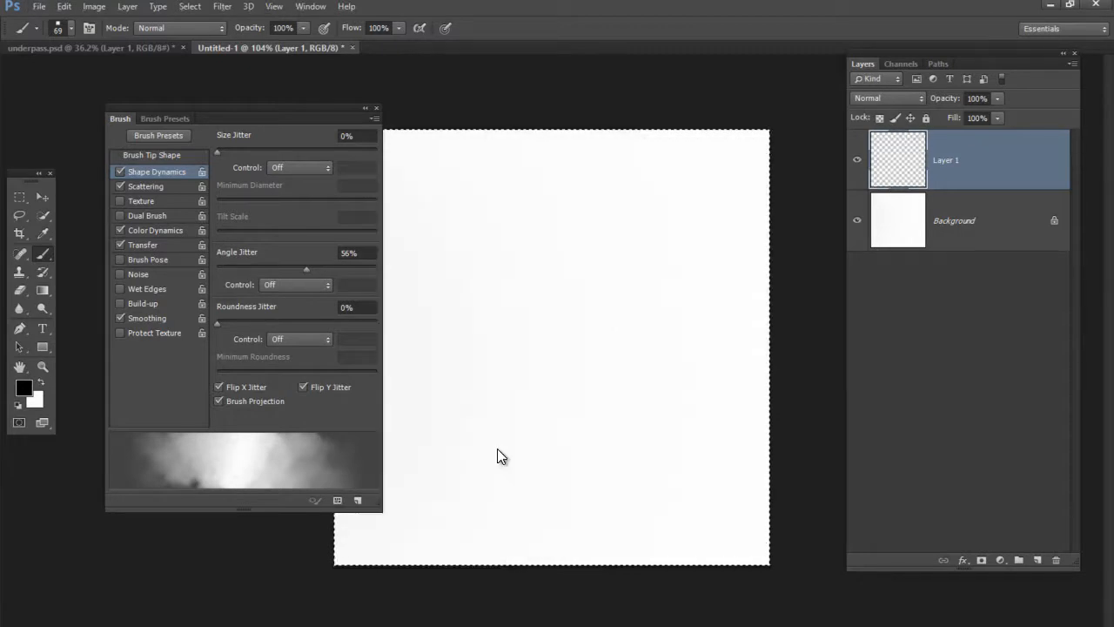
Set the brush's Scatter to 144% and review the Shape Dynamics settings
{"action": "left_click", "coordinate": [148, 186]}
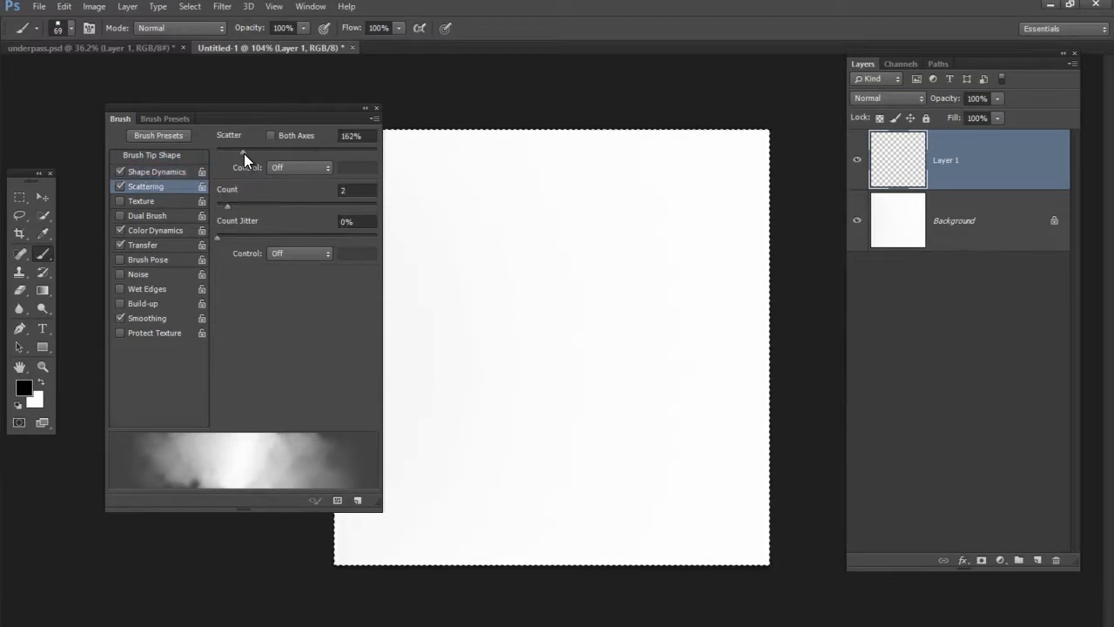
{"action": "mouse_move", "coordinate": [243, 151]}
{"action": "left_mouse_down"}
{"action": "mouse_move", "coordinate": [277, 147]}
{"action": "mouse_move", "coordinate": [241, 160]}
{"action": "left_mouse_up"}
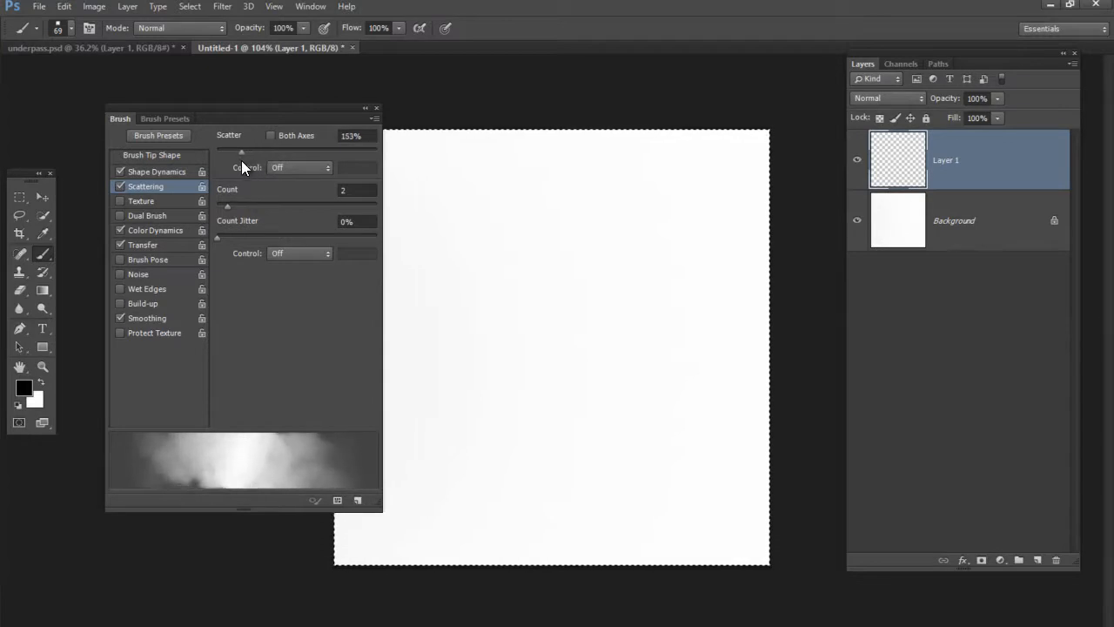
{"action": "left_click", "coordinate": [184, 174]}
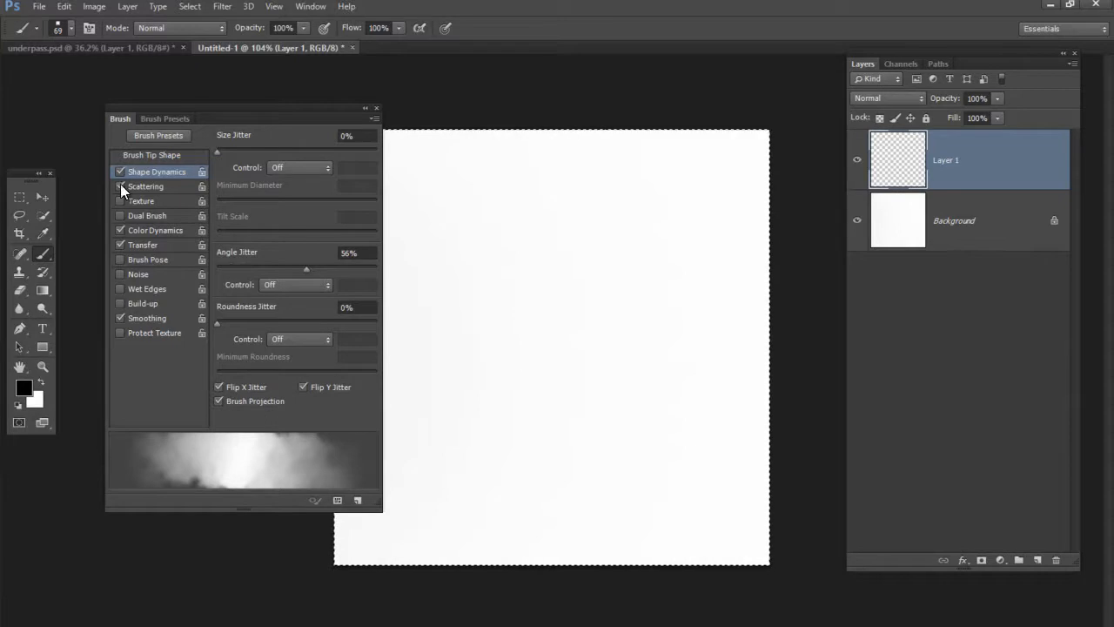
Compare black cloud strokes painted with a Scattering Count of 10 against strokes painted with the Count set to 2
{"action": "left_click", "coordinate": [159, 186]}
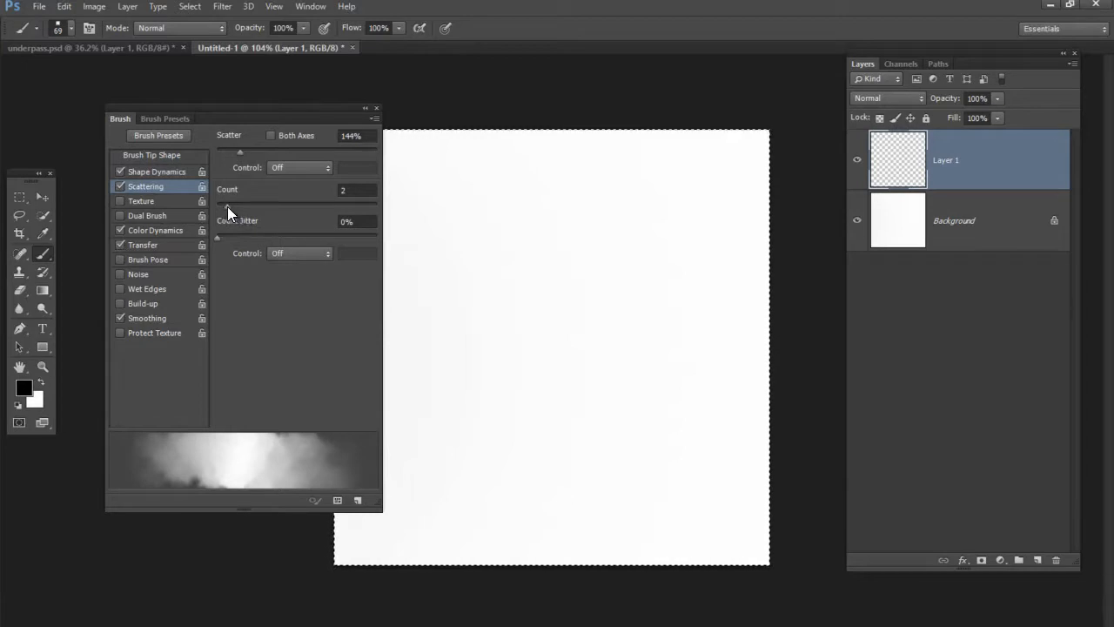
{"action": "left_click_drag", "start_coordinate": [227, 206], "coordinate": [318, 205]}
{"action": "mouse_move", "coordinate": [428, 323]}
{"action": "left_mouse_down"}
{"action": "mouse_move", "coordinate": [508, 335]}
{"action": "mouse_move", "coordinate": [552, 299]}
{"action": "mouse_move", "coordinate": [592, 330]}
{"action": "mouse_move", "coordinate": [563, 350]}
{"action": "mouse_move", "coordinate": [496, 304]}
{"action": "left_mouse_up"}
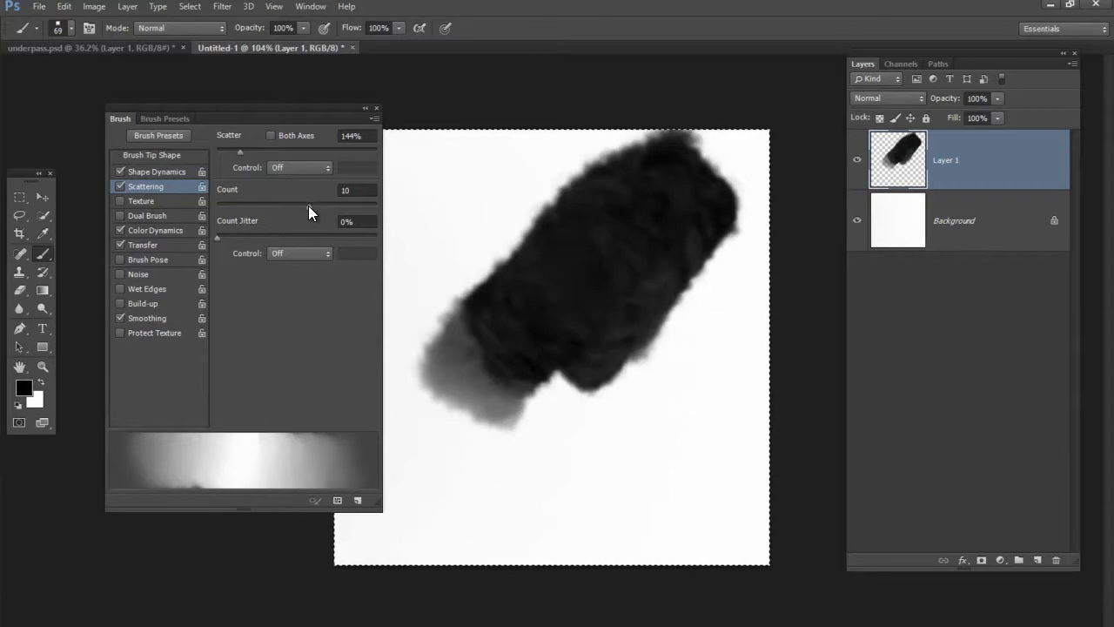
{"action": "left_click_drag", "start_coordinate": [312, 204], "coordinate": [227, 212]}
{"action": "mouse_move", "coordinate": [565, 453]}
{"action": "left_mouse_down"}
{"action": "mouse_move", "coordinate": [641, 293]}
{"action": "mouse_move", "coordinate": [576, 445]}
{"action": "mouse_move", "coordinate": [697, 233]}
{"action": "mouse_move", "coordinate": [605, 433]}
{"action": "mouse_move", "coordinate": [674, 273]}
{"action": "mouse_move", "coordinate": [665, 314]}
{"action": "mouse_move", "coordinate": [714, 226]}
{"action": "mouse_move", "coordinate": [596, 428]}
{"action": "mouse_move", "coordinate": [706, 206]}
{"action": "mouse_move", "coordinate": [585, 432]}
{"action": "mouse_move", "coordinate": [605, 355]}
{"action": "mouse_move", "coordinate": [652, 276]}
{"action": "mouse_move", "coordinate": [507, 499]}
{"action": "mouse_move", "coordinate": [732, 207]}
{"action": "mouse_move", "coordinate": [606, 366]}
{"action": "mouse_move", "coordinate": [683, 218]}
{"action": "left_mouse_up"}
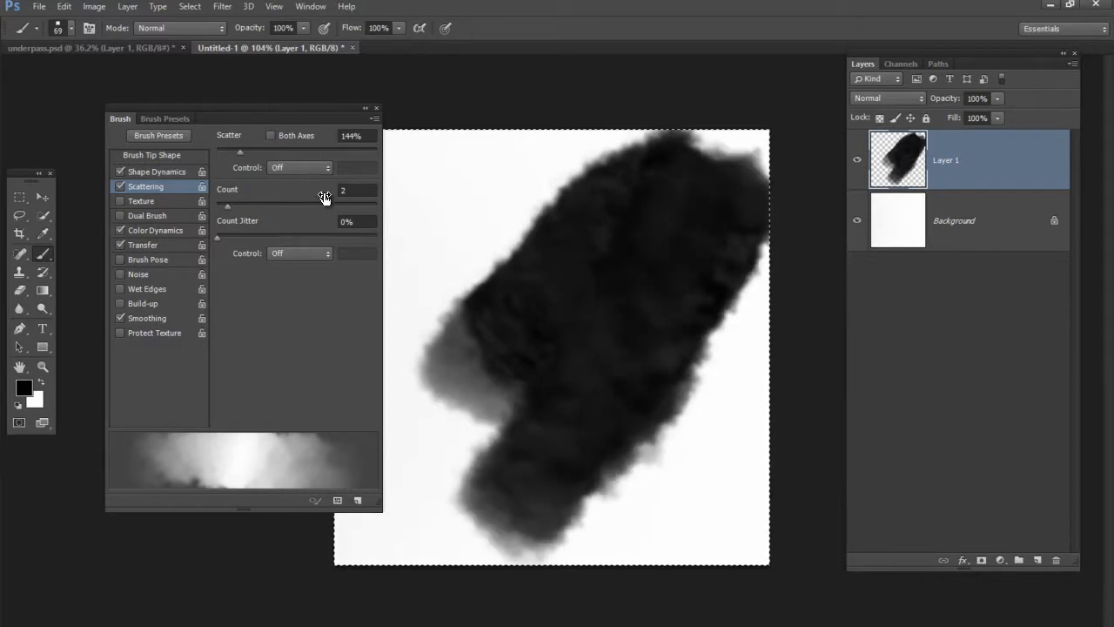
In the brush's Color Dynamics, set Foreground/Background Jitter to 0% and its Control to Pen Pressure
{"action": "left_click", "coordinate": [157, 231]}
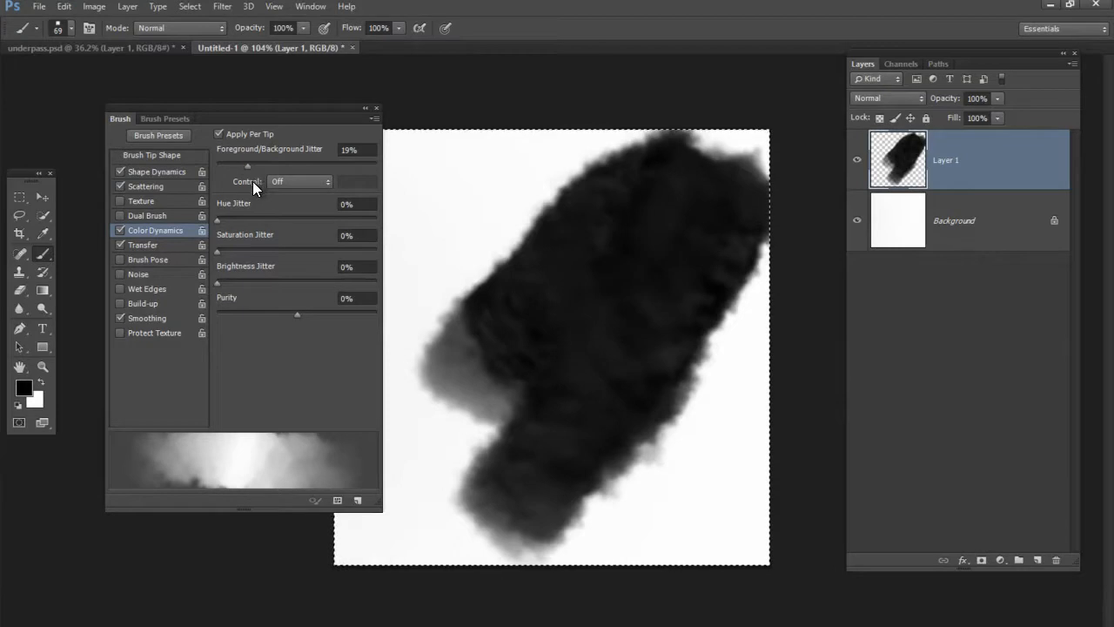
{"action": "left_click", "coordinate": [328, 182]}
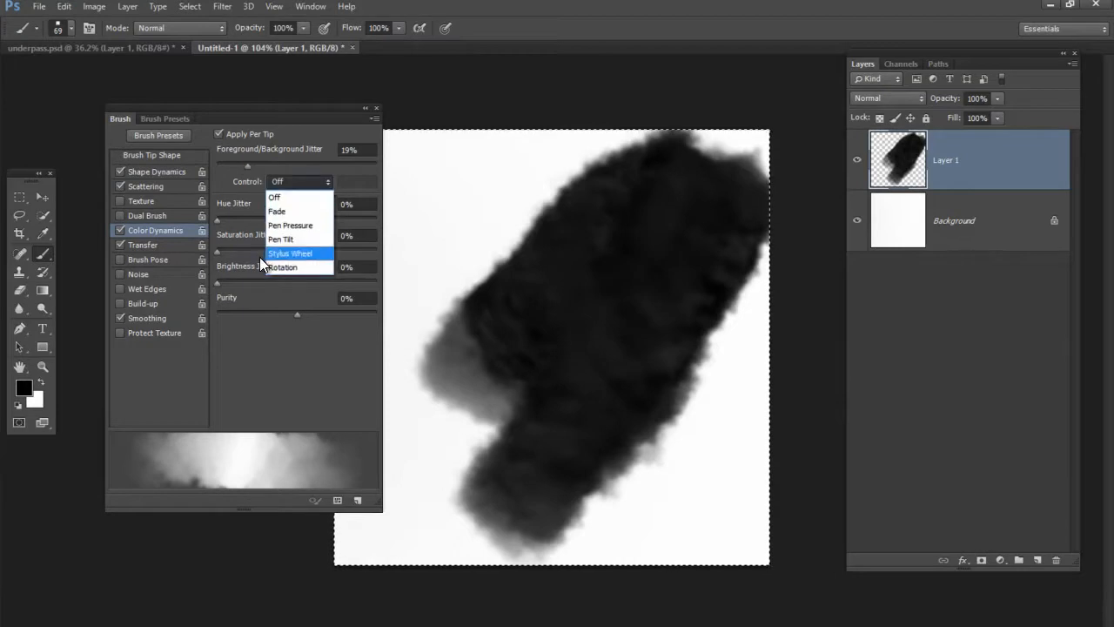
{"action": "left_click", "coordinate": [247, 165]}
{"action": "left_click_drag", "start_coordinate": [245, 166], "coordinate": [202, 157]}
{"action": "left_click", "coordinate": [315, 184]}
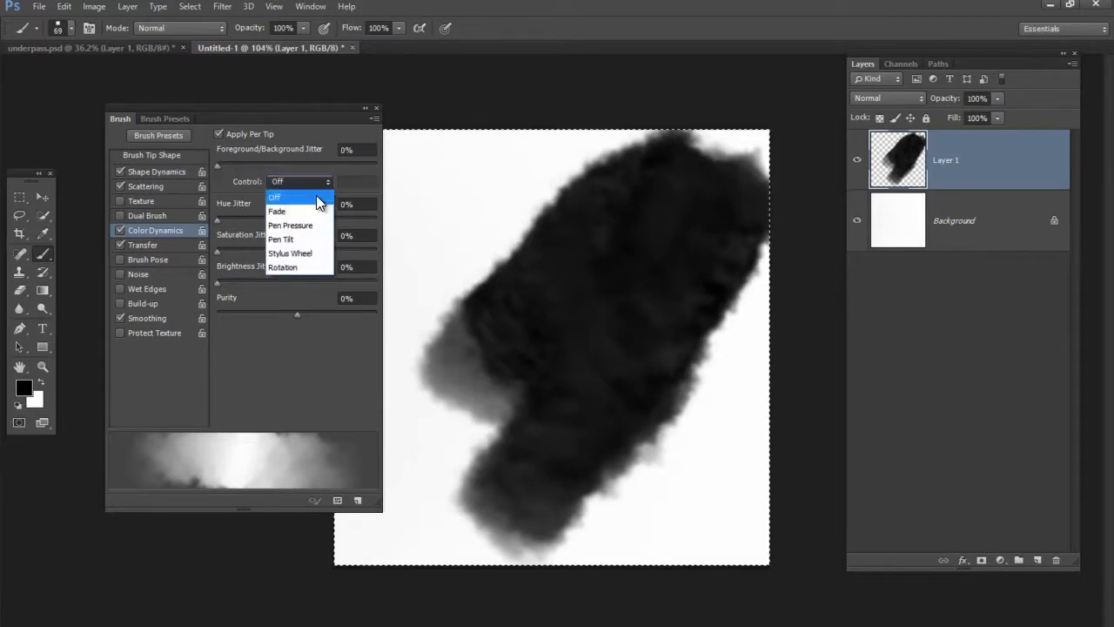
{"action": "left_click", "coordinate": [307, 223]}
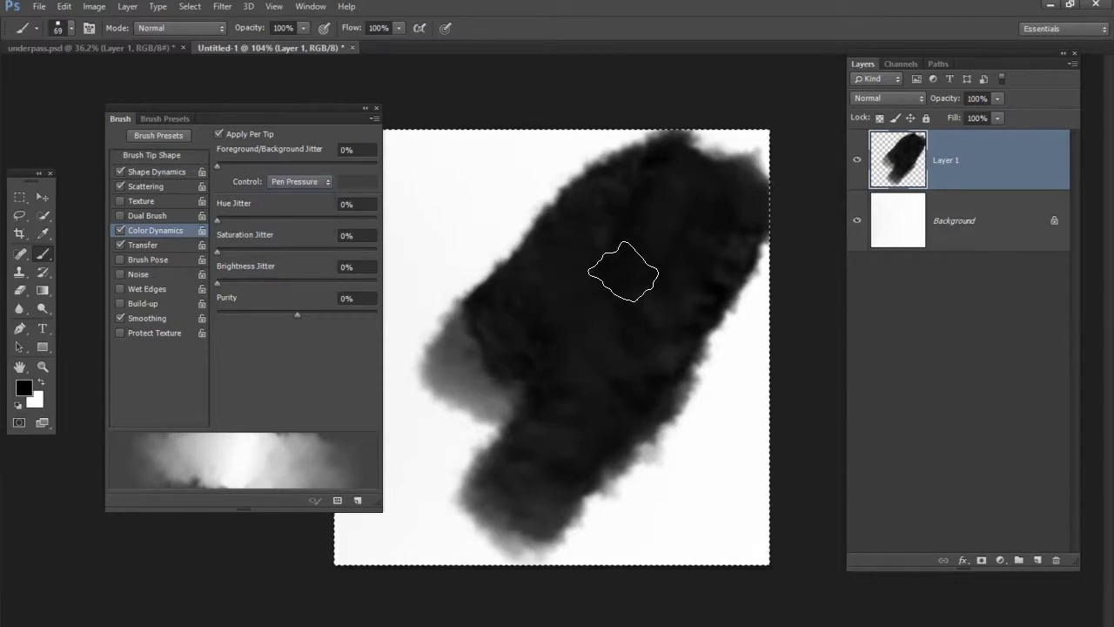
Clear Layer 1 and paint 48-pixel strokes that blend by pen pressure between black and a gray background color of #868686
{"action": "key", "text": "Delete"}
{"action": "left_click_drag", "start_coordinate": [479, 440], "coordinate": [465, 462]}
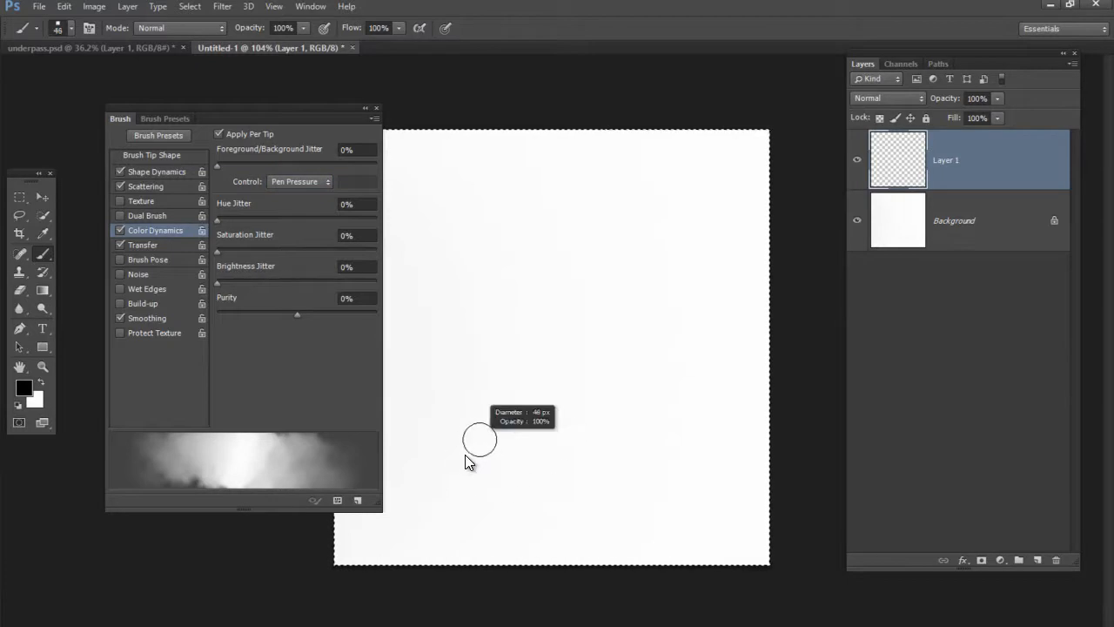
{"action": "left_click", "coordinate": [35, 400]}
{"action": "left_click_drag", "start_coordinate": [509, 234], "coordinate": [470, 264]}
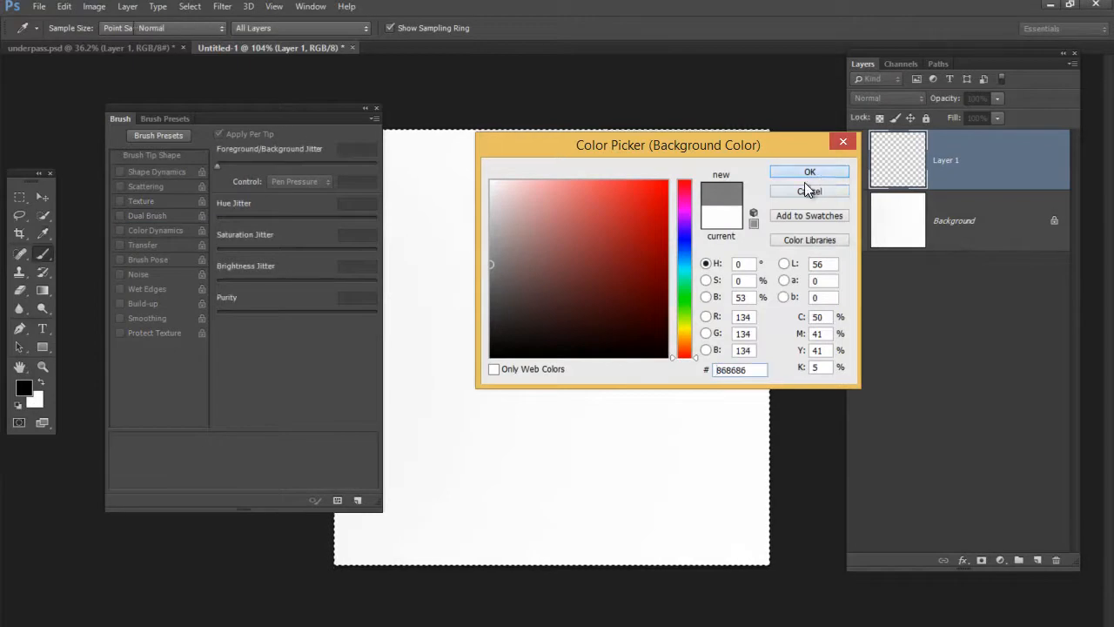
{"action": "left_click", "coordinate": [816, 174]}
{"action": "mouse_move", "coordinate": [388, 542]}
{"action": "left_mouse_down"}
{"action": "mouse_move", "coordinate": [513, 356]}
{"action": "mouse_move", "coordinate": [579, 315]}
{"action": "mouse_move", "coordinate": [662, 236]}
{"action": "mouse_move", "coordinate": [496, 507]}
{"action": "mouse_move", "coordinate": [557, 423]}
{"action": "mouse_move", "coordinate": [659, 336]}
{"action": "mouse_move", "coordinate": [659, 398]}
{"action": "mouse_move", "coordinate": [702, 380]}
{"action": "mouse_move", "coordinate": [653, 522]}
{"action": "mouse_move", "coordinate": [596, 374]}
{"action": "left_mouse_up"}
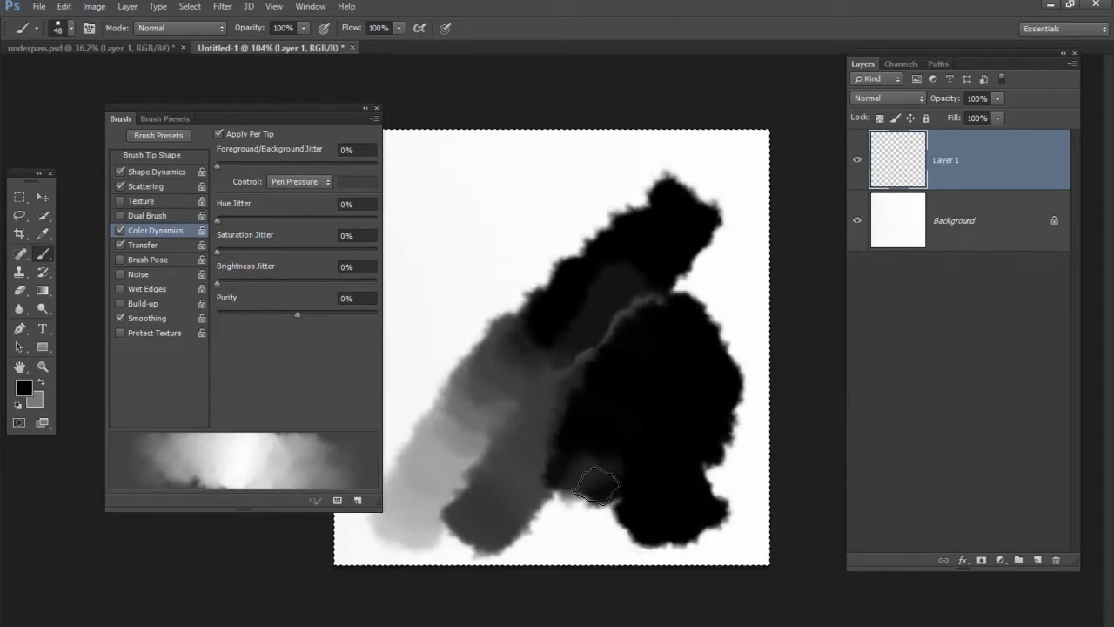
Turn the color jitter Control off, set Foreground/Background Jitter to 17%, and paint over the existing strokes
{"action": "left_click", "coordinate": [319, 183]}
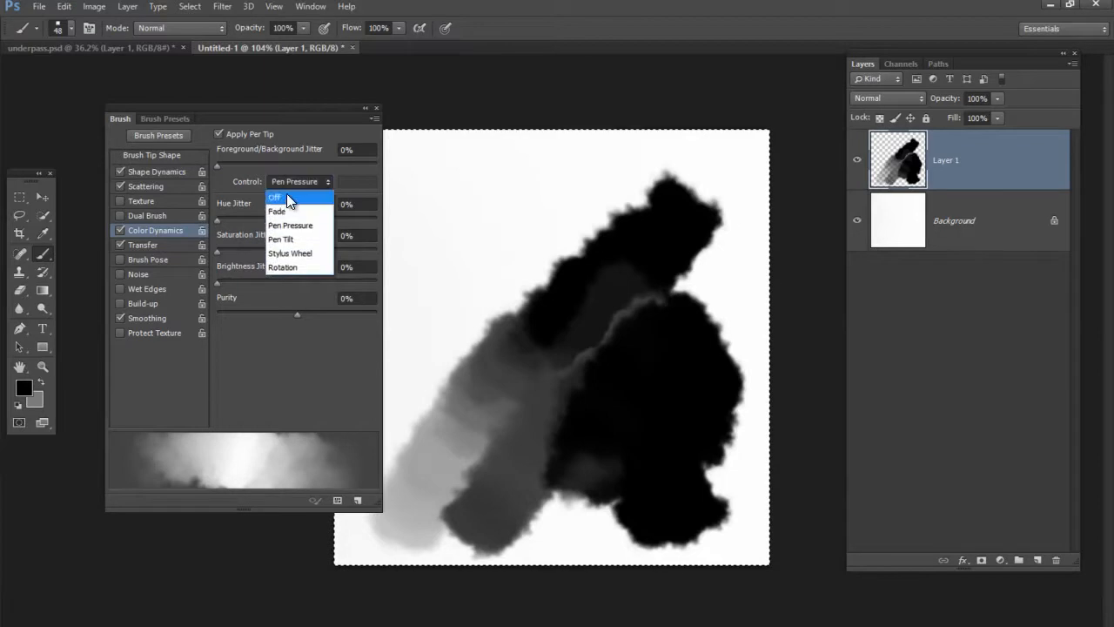
{"action": "left_click", "coordinate": [284, 197]}
{"action": "left_click_drag", "start_coordinate": [217, 163], "coordinate": [245, 163]}
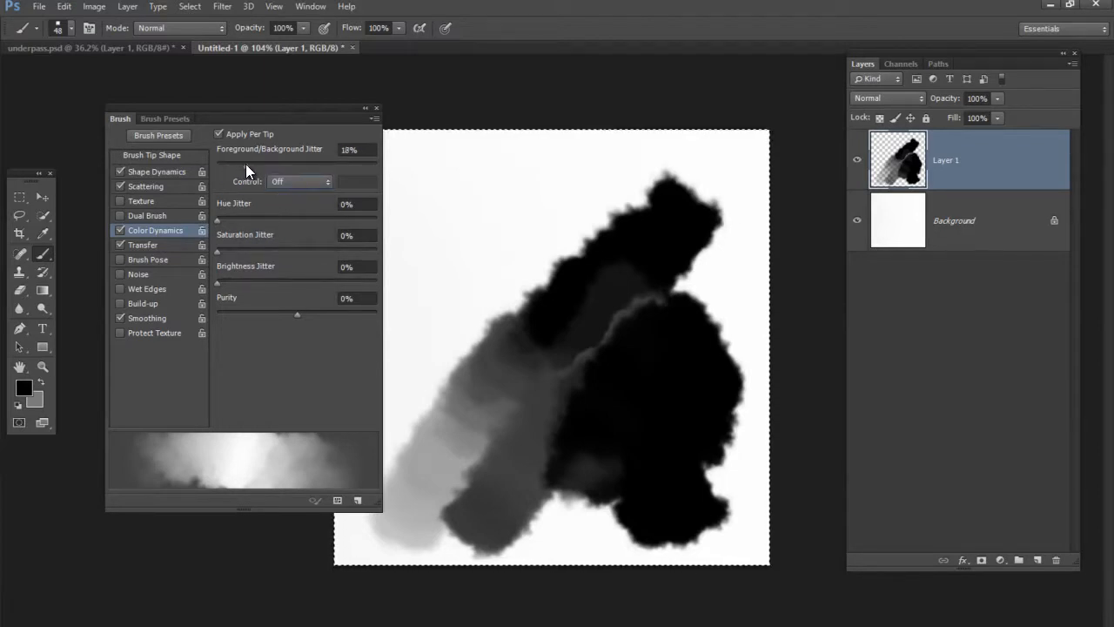
{"action": "mouse_move", "coordinate": [460, 322]}
{"action": "left_mouse_down"}
{"action": "mouse_move", "coordinate": [471, 261]}
{"action": "mouse_move", "coordinate": [433, 366]}
{"action": "mouse_move", "coordinate": [490, 293]}
{"action": "mouse_move", "coordinate": [618, 200]}
{"action": "mouse_move", "coordinate": [563, 376]}
{"action": "mouse_move", "coordinate": [597, 241]}
{"action": "left_mouse_up"}
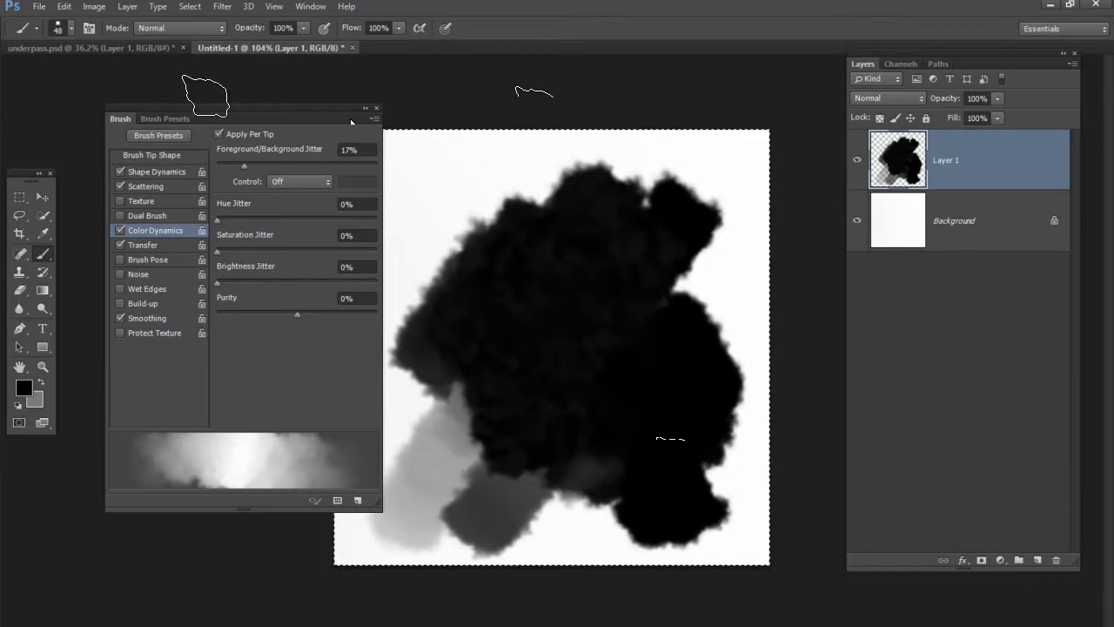
Switch to underpass.psd and compare the artwork with Layer 1's pink overlay hidden and shown
{"action": "left_click", "coordinate": [135, 50]}
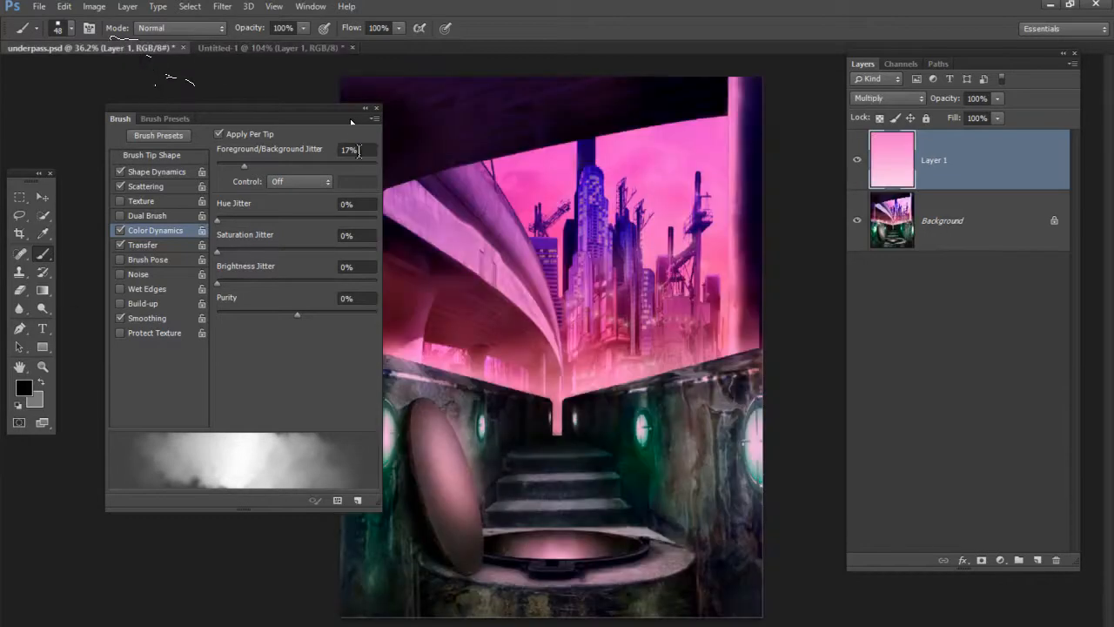
{"action": "mouse_move", "coordinate": [282, 114]}
{"action": "left_mouse_down"}
{"action": "mouse_move", "coordinate": [231, 111]}
{"action": "mouse_move", "coordinate": [205, 96]}
{"action": "left_mouse_up"}
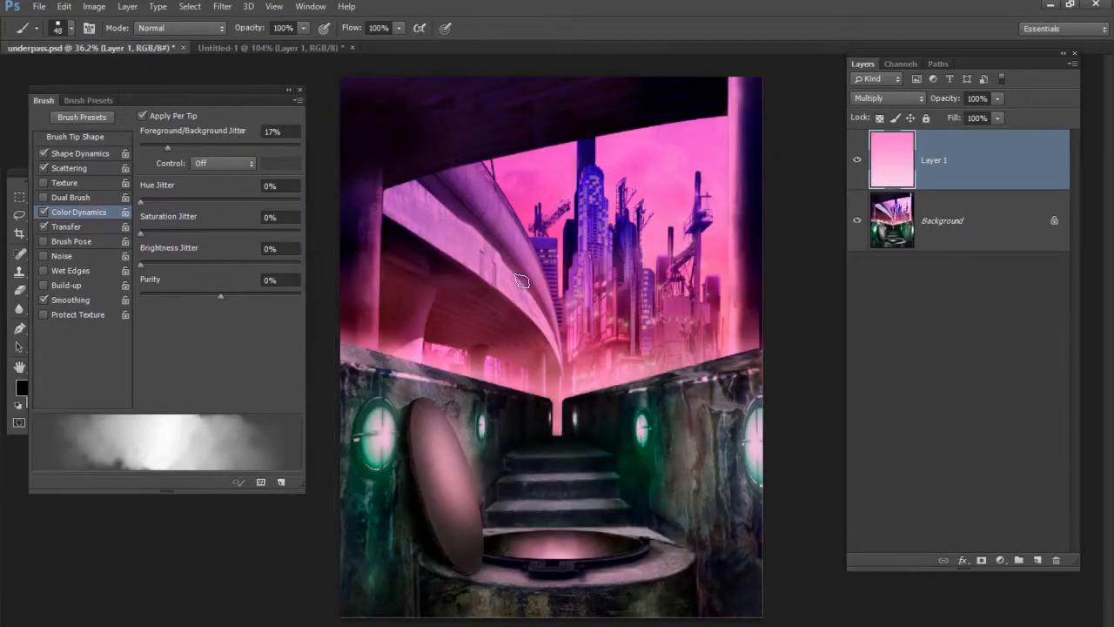
{"action": "mouse_move", "coordinate": [539, 385]}
{"action": "left_mouse_down"}
{"action": "mouse_move", "coordinate": [550, 372]}
{"action": "mouse_move", "coordinate": [591, 373]}
{"action": "mouse_move", "coordinate": [530, 386]}
{"action": "mouse_move", "coordinate": [582, 368]}
{"action": "left_mouse_up"}
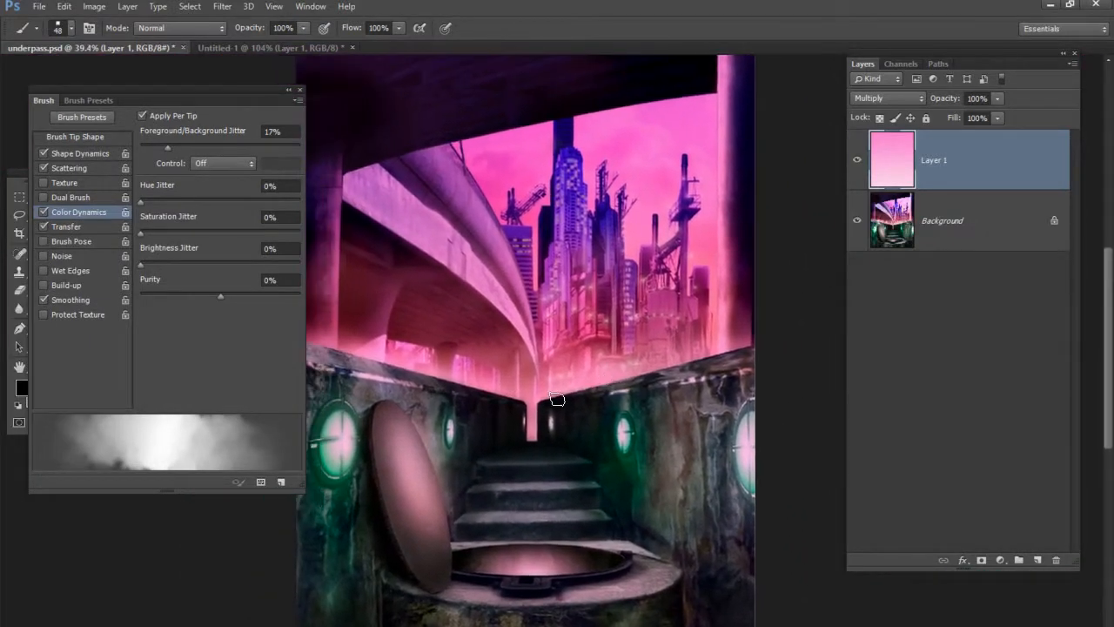
{"action": "left_click", "coordinate": [856, 164]}
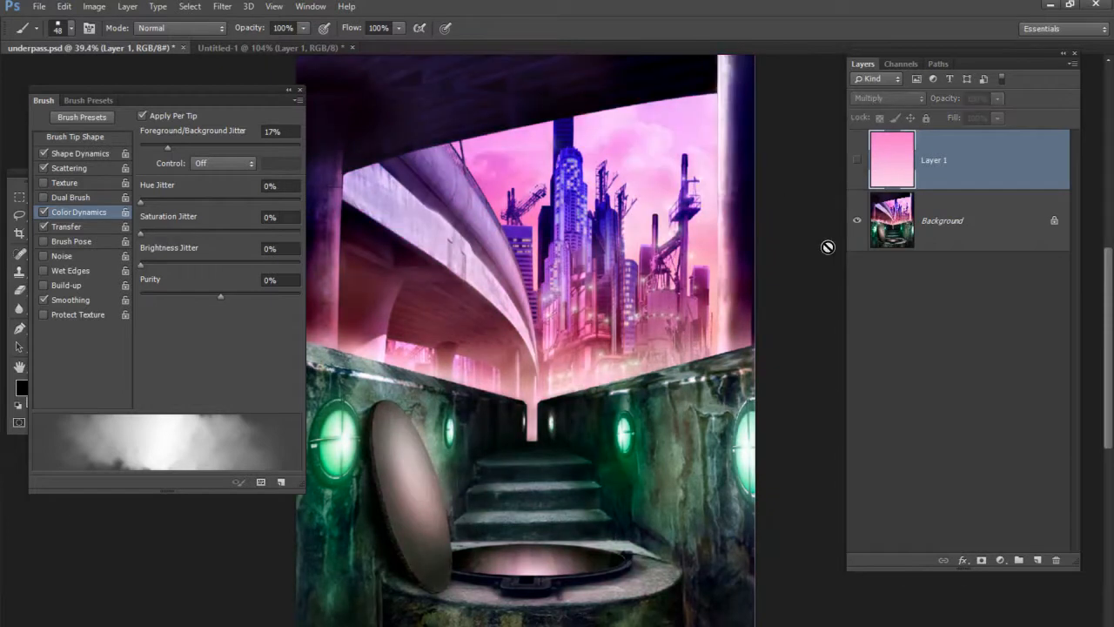
{"action": "left_click", "coordinate": [858, 161]}
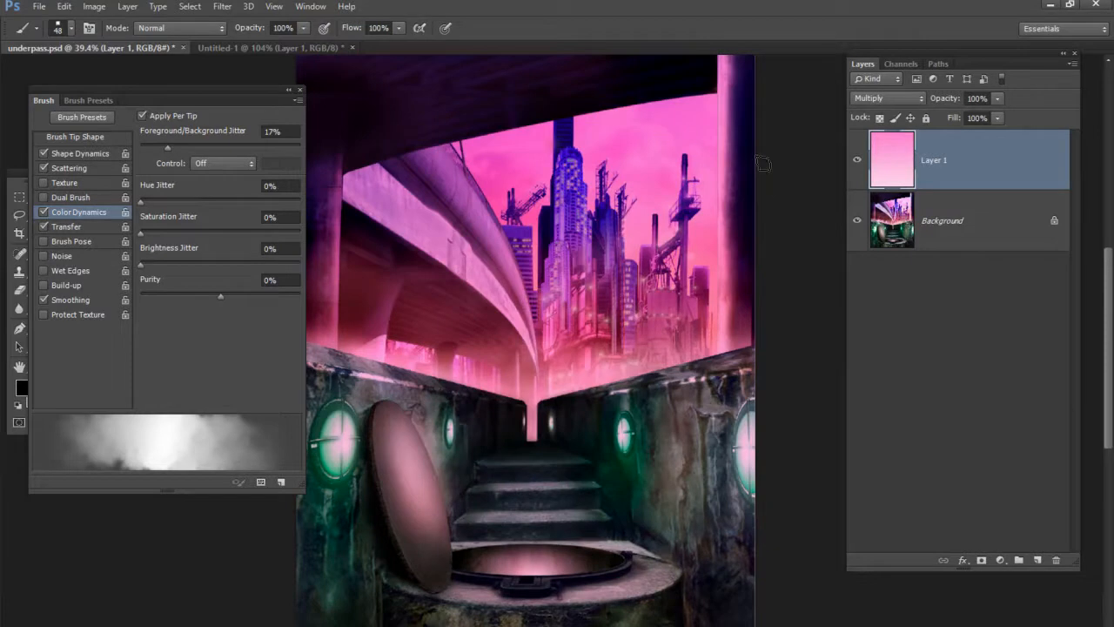
{"action": "left_click", "coordinate": [855, 163]}
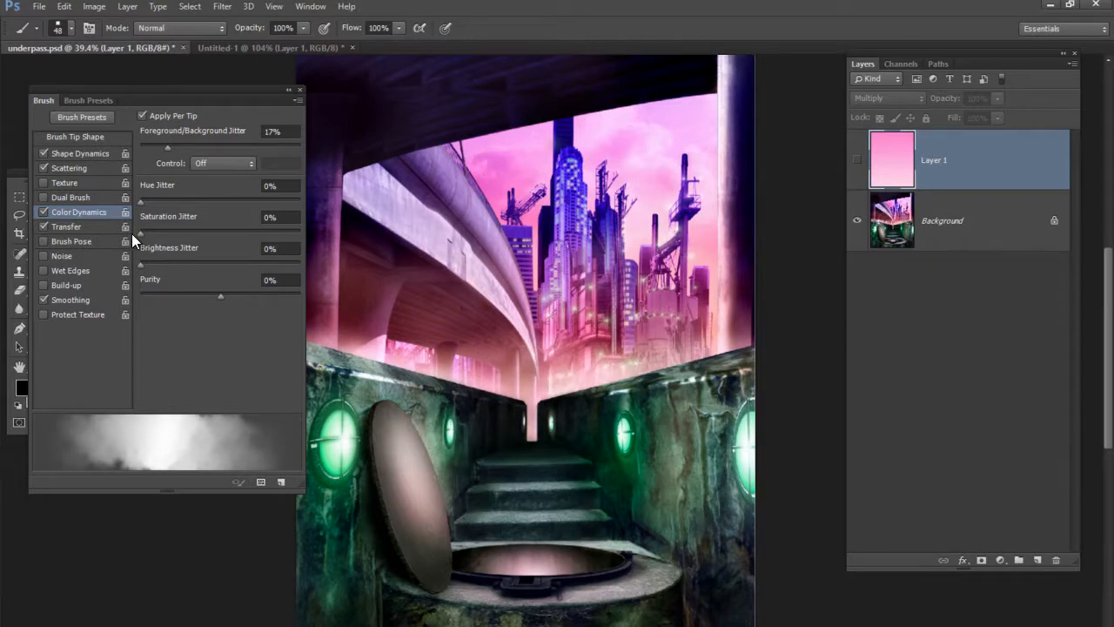
{"action": "mouse_move", "coordinate": [187, 92]}
{"action": "left_mouse_down"}
{"action": "mouse_move", "coordinate": [239, 87]}
{"action": "mouse_move", "coordinate": [172, 135]}
{"action": "mouse_move", "coordinate": [159, 102]}
{"action": "mouse_move", "coordinate": [220, 89]}
{"action": "left_mouse_up"}
{"action": "left_click", "coordinate": [857, 162]}
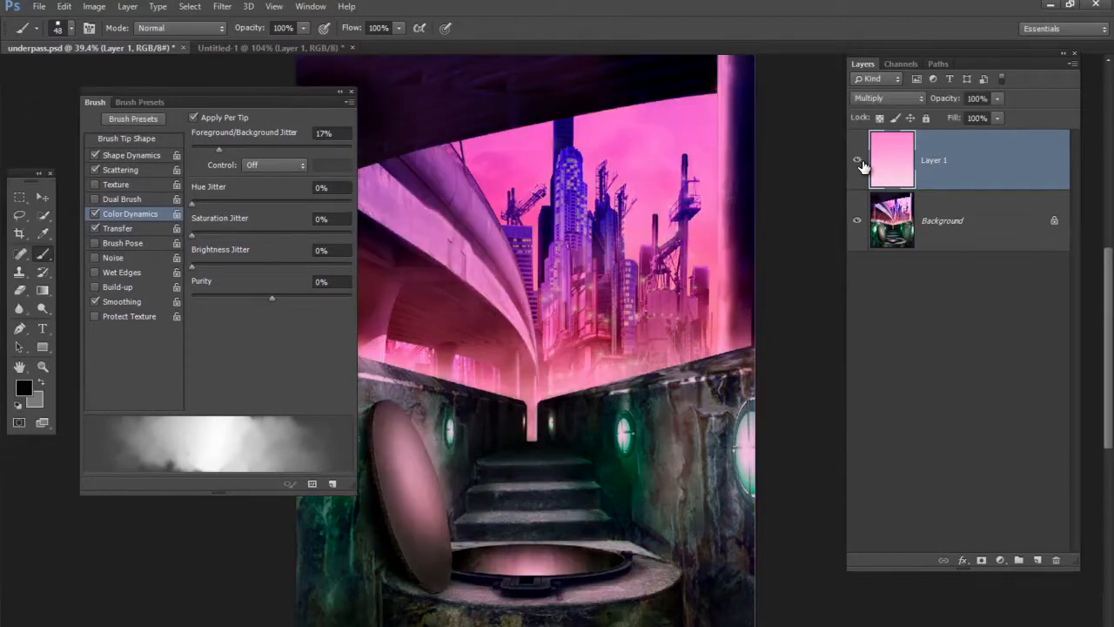
Compare Layer 1's pink gradient in Normal and Multiply blend modes, leaving it on Multiply, and check the image without the layer
{"action": "left_click", "coordinate": [889, 98]}
{"action": "left_click", "coordinate": [870, 106]}
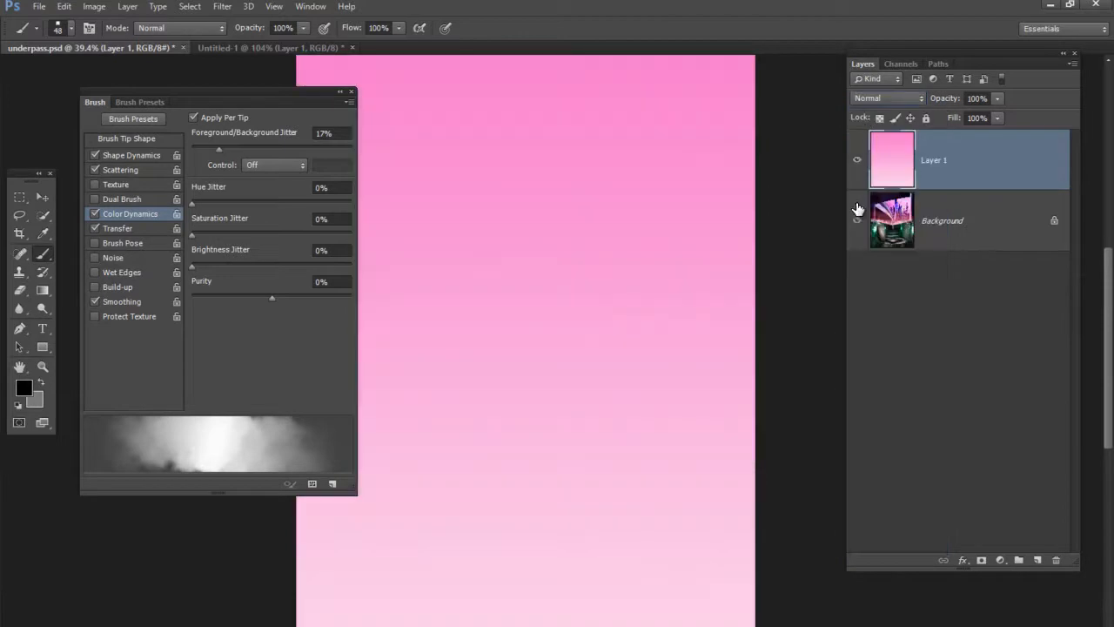
{"action": "left_click_drag", "start_coordinate": [303, 91], "coordinate": [255, 117]}
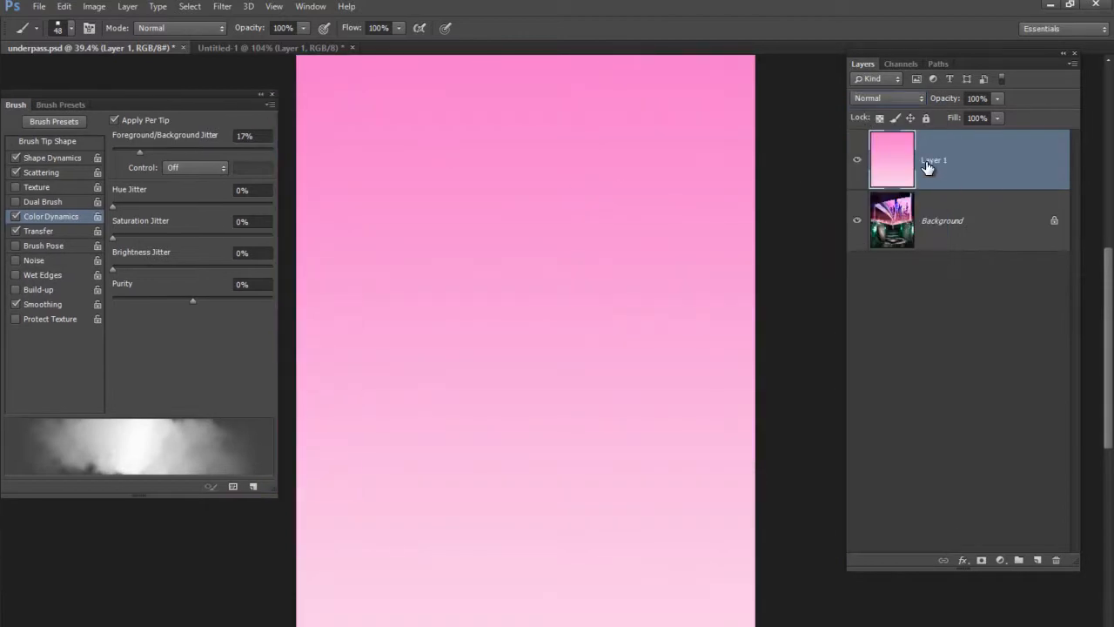
{"action": "left_click", "coordinate": [909, 103]}
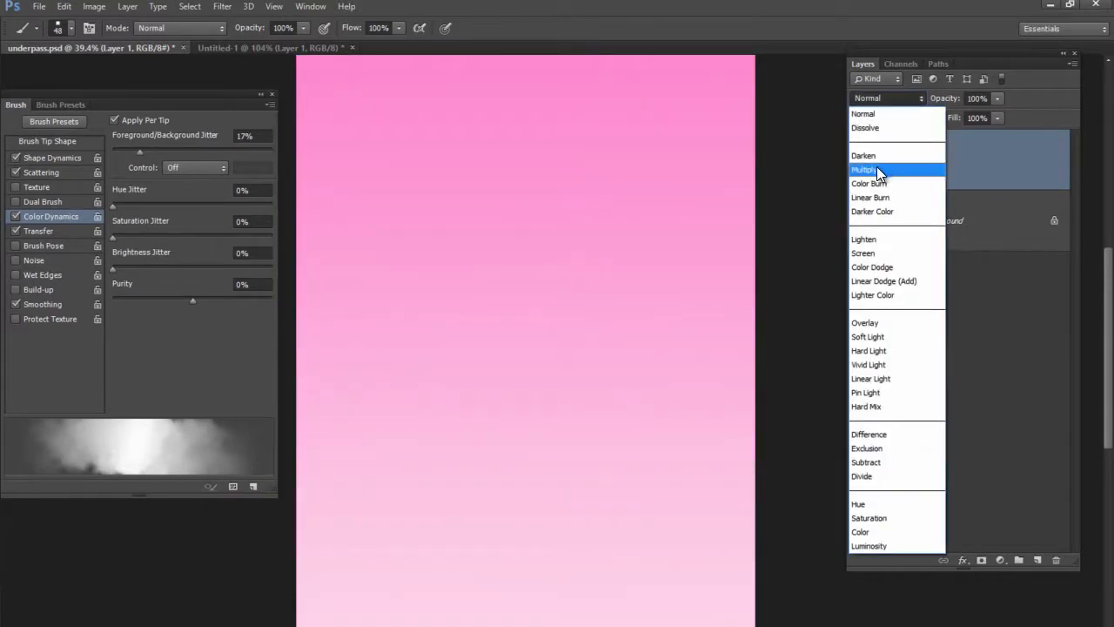
{"action": "left_click", "coordinate": [877, 167]}
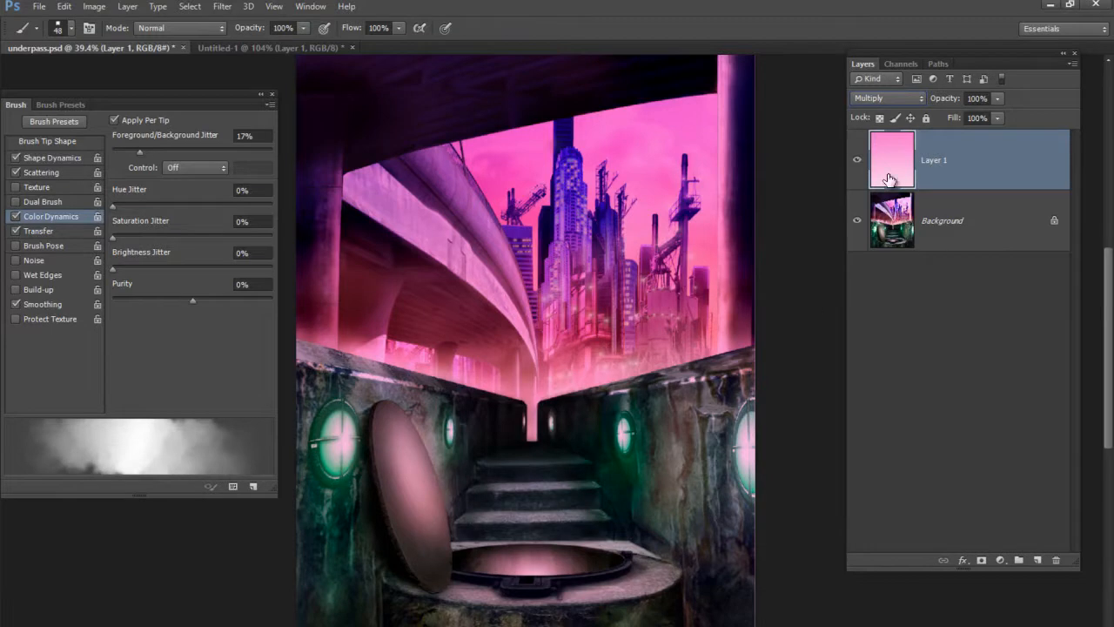
{"action": "left_click", "coordinate": [858, 161]}
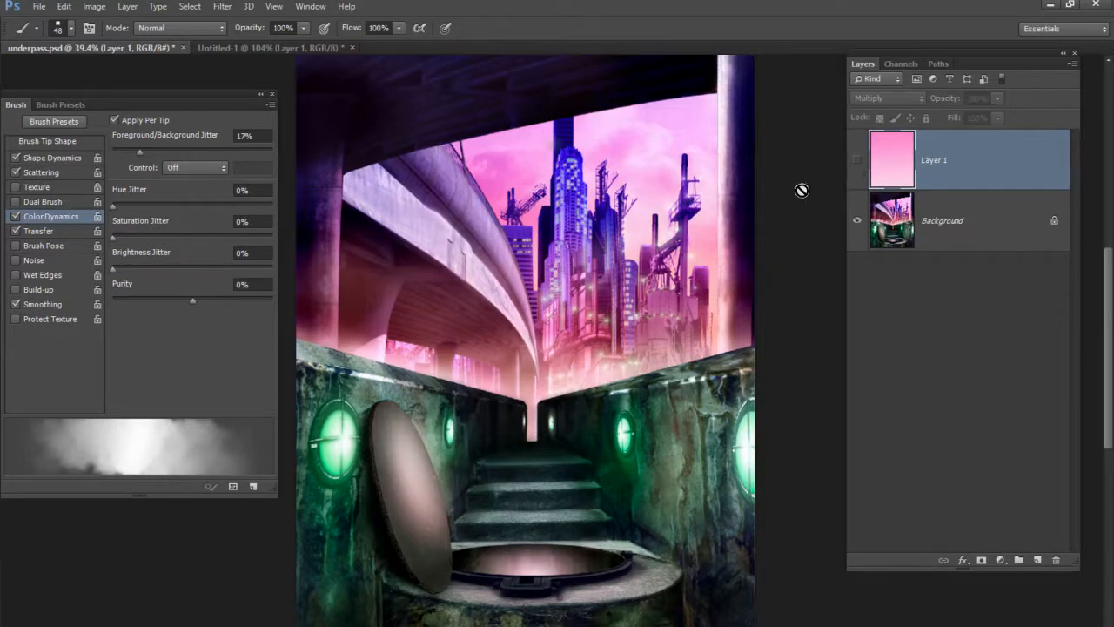
{"action": "left_click", "coordinate": [858, 160]}
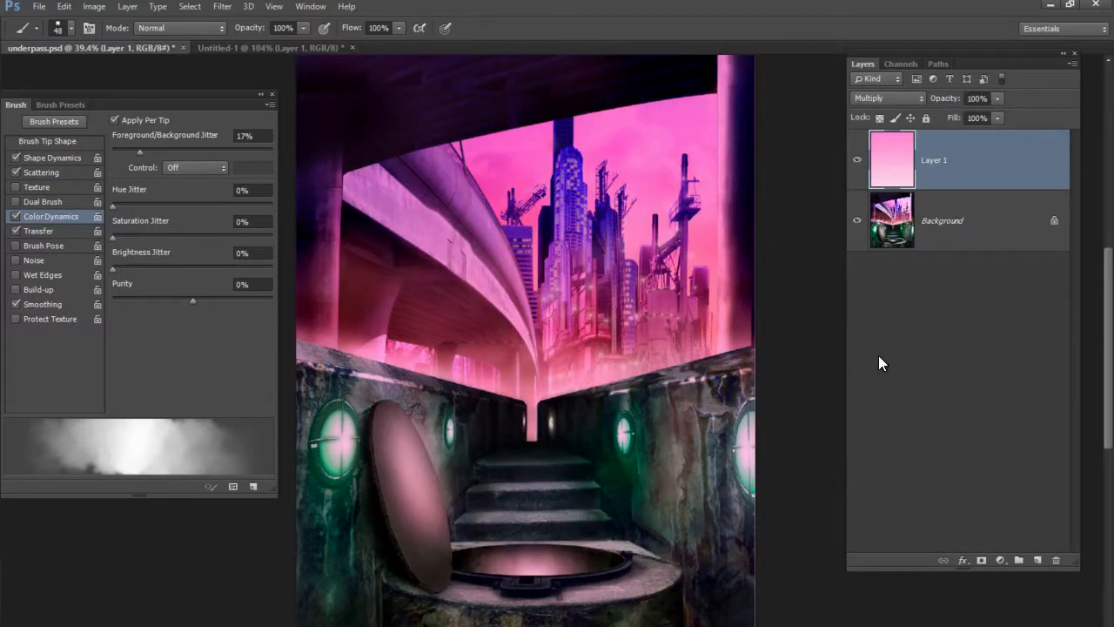
Add a new layer above Layer 1 and sample the bright pink of the sky as the foreground color
{"action": "left_click", "coordinate": [1038, 560]}
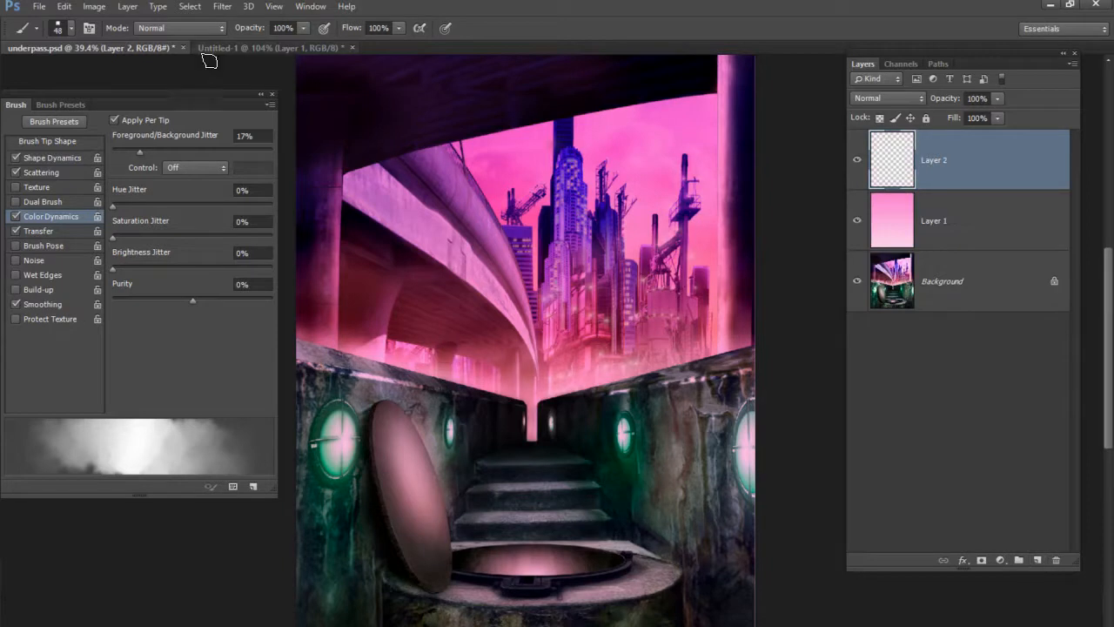
{"action": "mouse_move", "coordinate": [190, 95]}
{"action": "left_mouse_down"}
{"action": "mouse_move", "coordinate": [255, 216]}
{"action": "mouse_move", "coordinate": [335, 413]}
{"action": "mouse_move", "coordinate": [233, 264]}
{"action": "mouse_move", "coordinate": [246, 225]}
{"action": "left_mouse_up"}
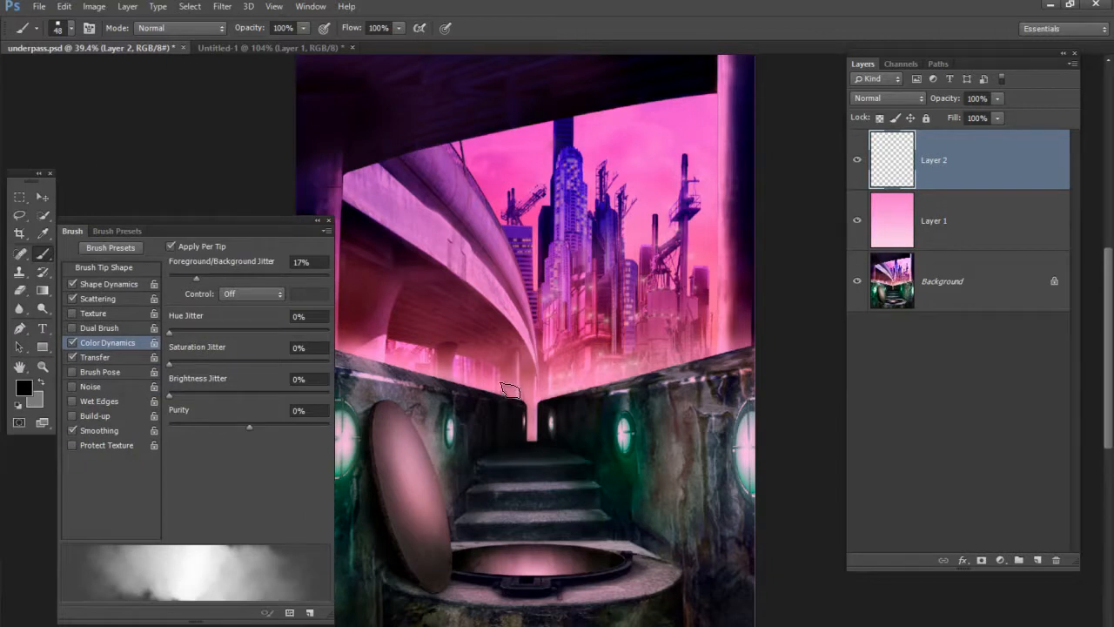
{"action": "left_click", "coordinate": [43, 239]}
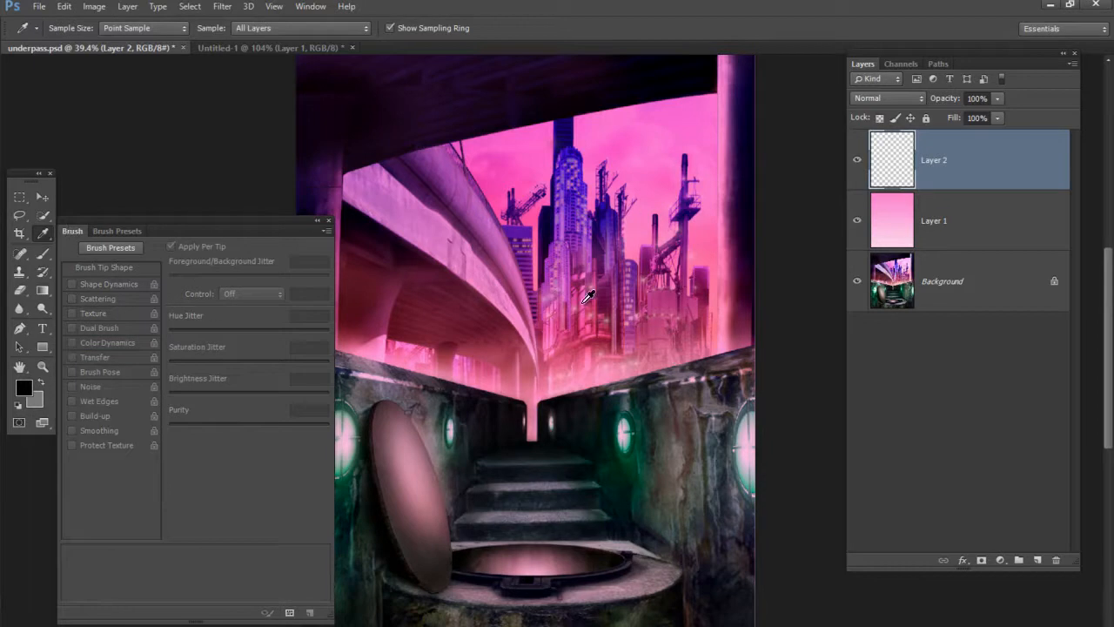
{"action": "left_click", "coordinate": [649, 209]}
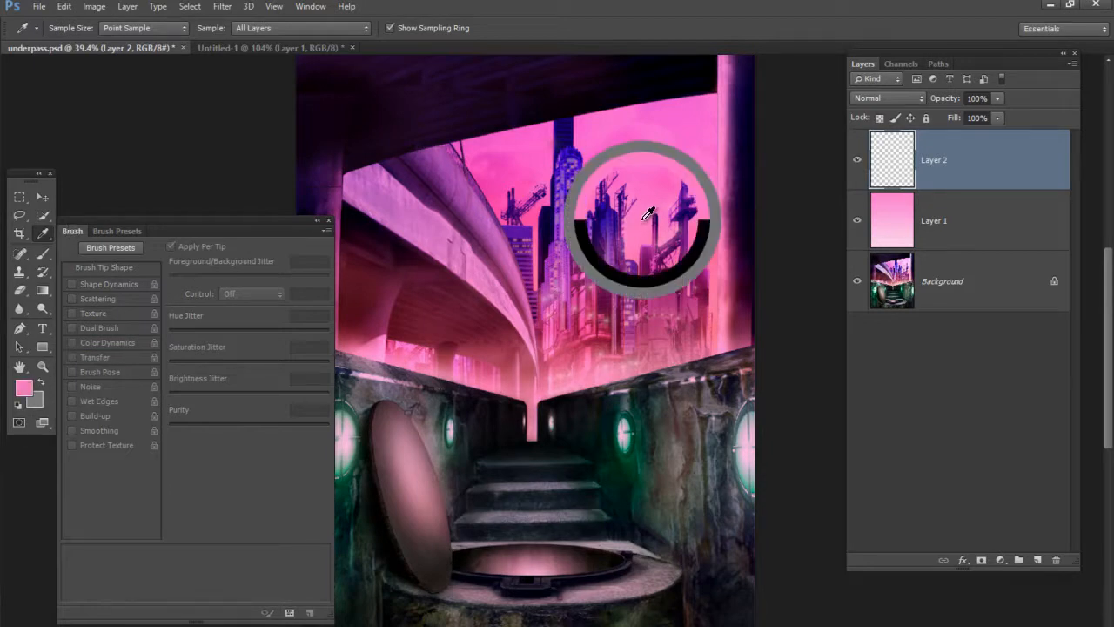
{"action": "left_click_drag", "start_coordinate": [648, 207], "coordinate": [648, 210]}
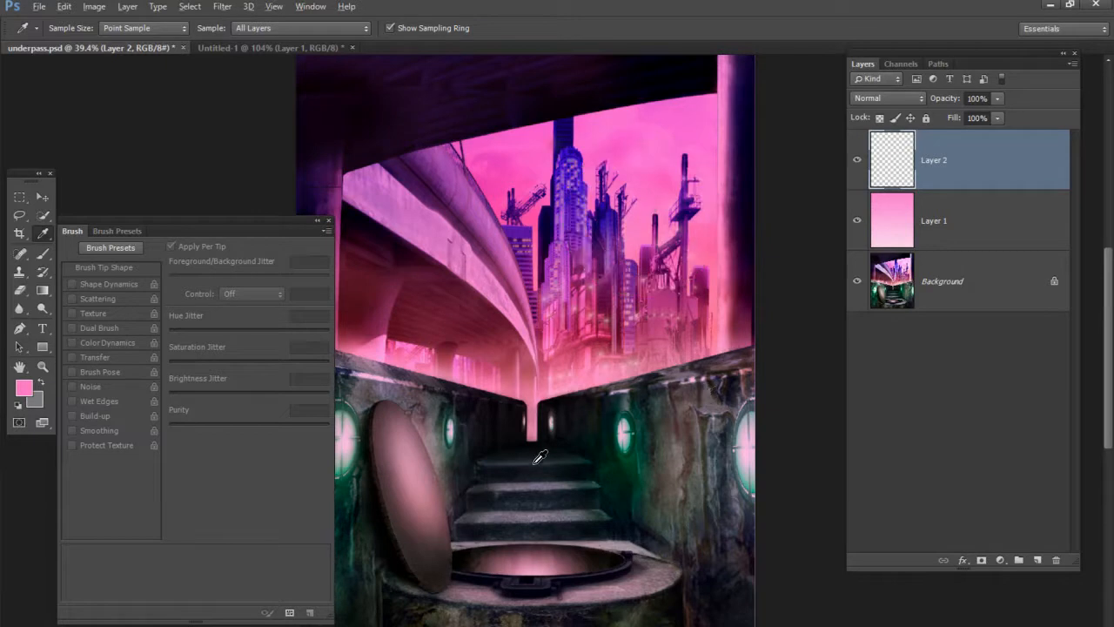
Set the background color to a very pale pink and return to the Brush tool
{"action": "left_click", "coordinate": [425, 357], "text": "alt"}
{"action": "left_click", "coordinate": [392, 349]}
{"action": "left_click", "coordinate": [35, 401]}
{"action": "left_click_drag", "start_coordinate": [539, 187], "coordinate": [522, 181]}
{"action": "left_click", "coordinate": [794, 179]}
{"action": "key", "text": "b"}
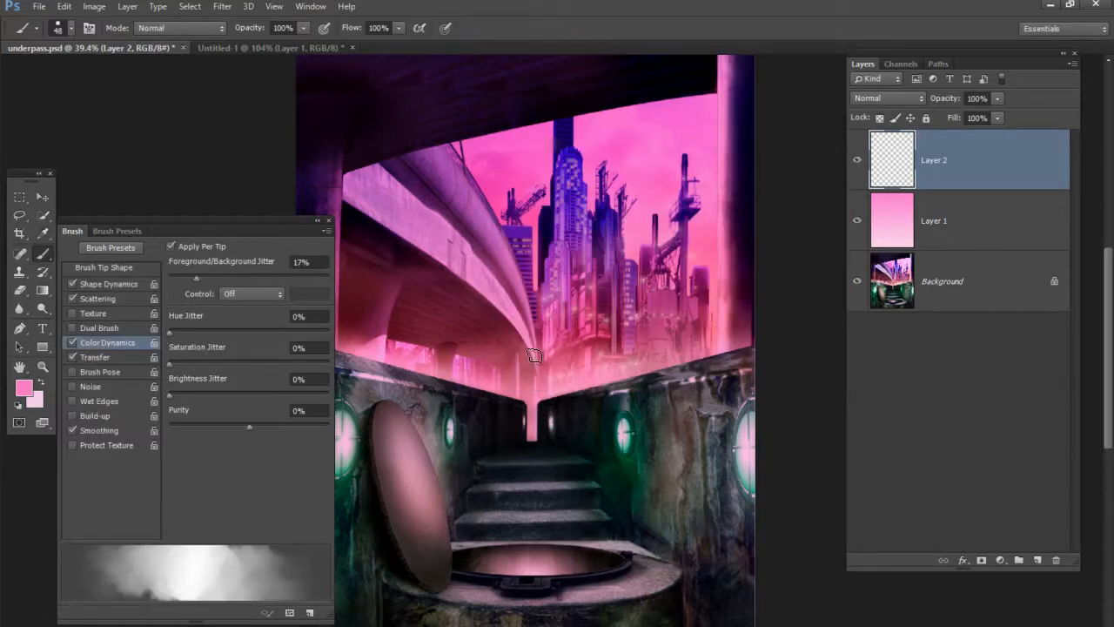
Save the customized cloud brush as a new preset named Sampled Brush 1 3, with its brush size captured
{"action": "mouse_move", "coordinate": [283, 225]}
{"action": "left_mouse_down"}
{"action": "mouse_move", "coordinate": [322, 138]}
{"action": "mouse_move", "coordinate": [269, 154]}
{"action": "left_mouse_up"}
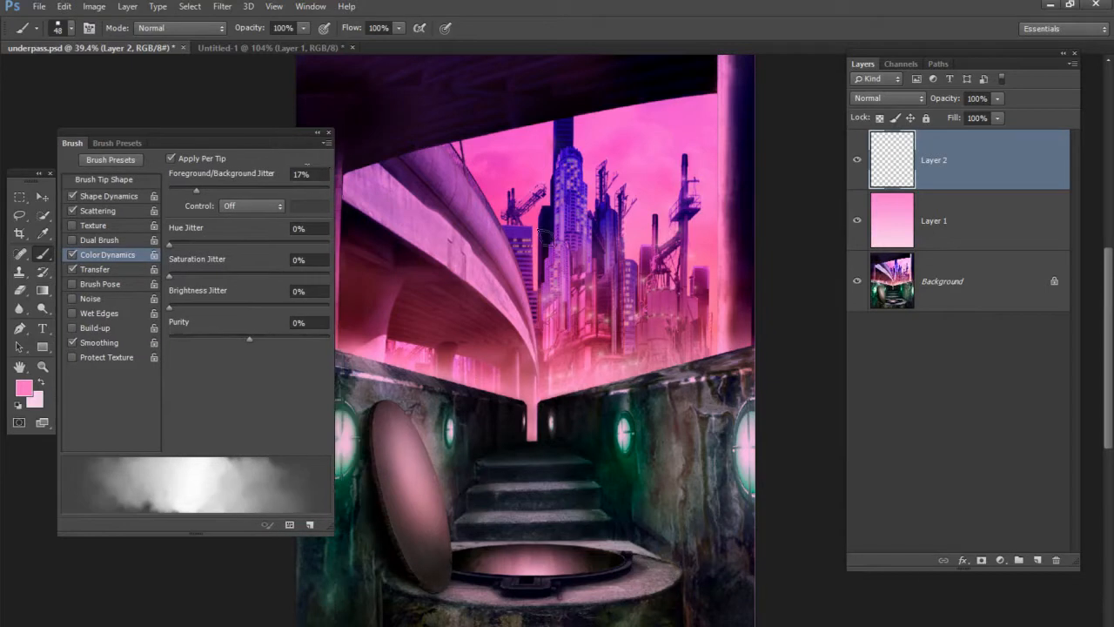
{"action": "right_click", "coordinate": [494, 147]}
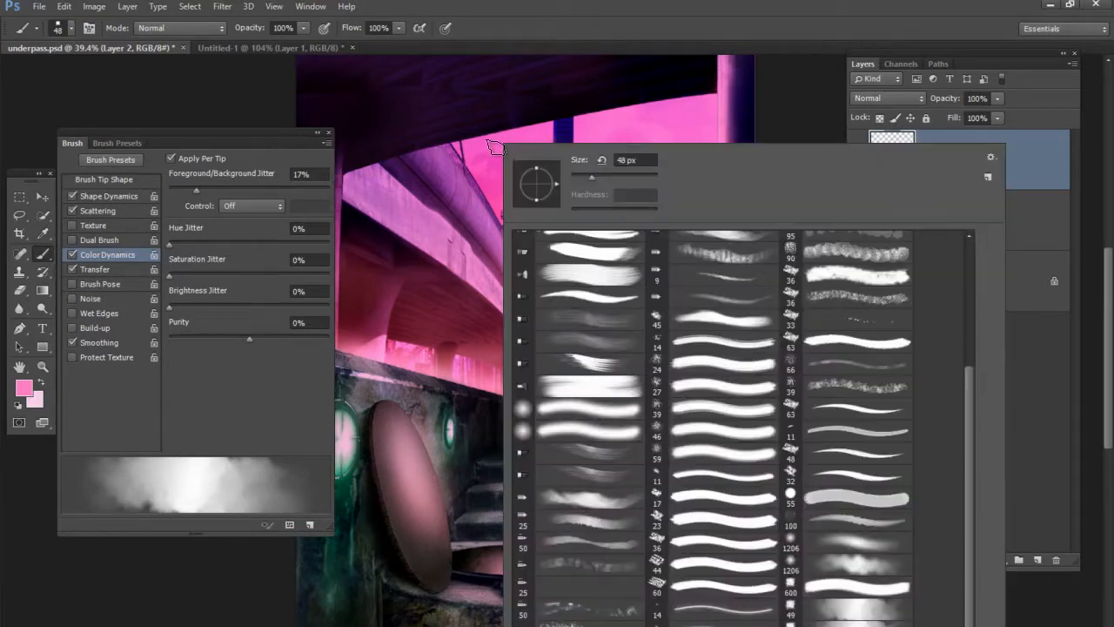
{"action": "left_click", "coordinate": [743, 61]}
{"action": "left_click", "coordinate": [325, 142]}
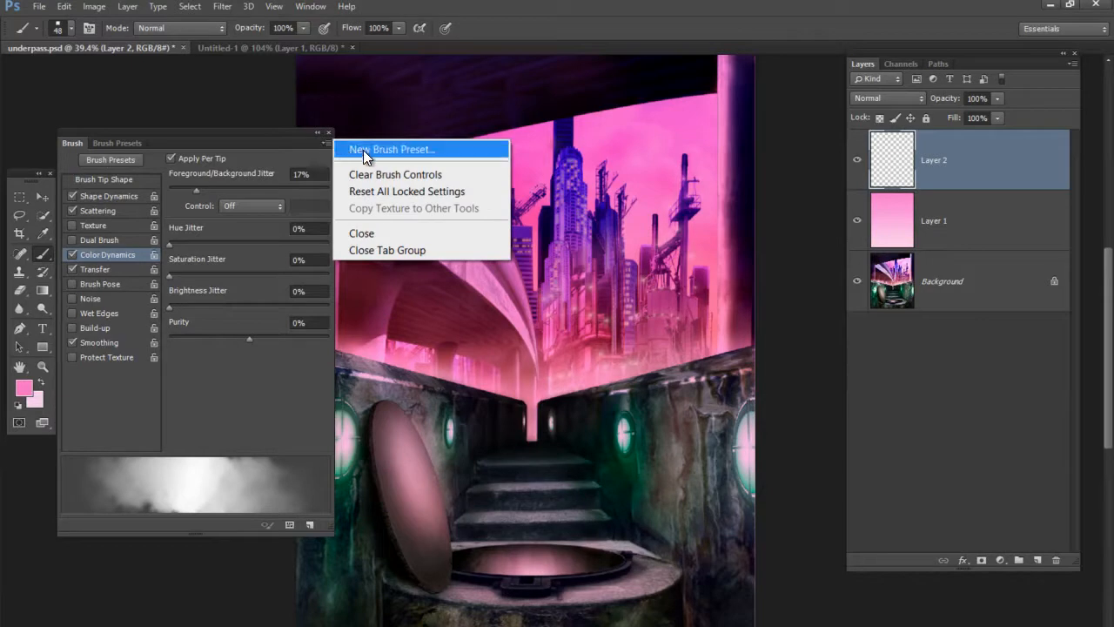
{"action": "left_click", "coordinate": [361, 149]}
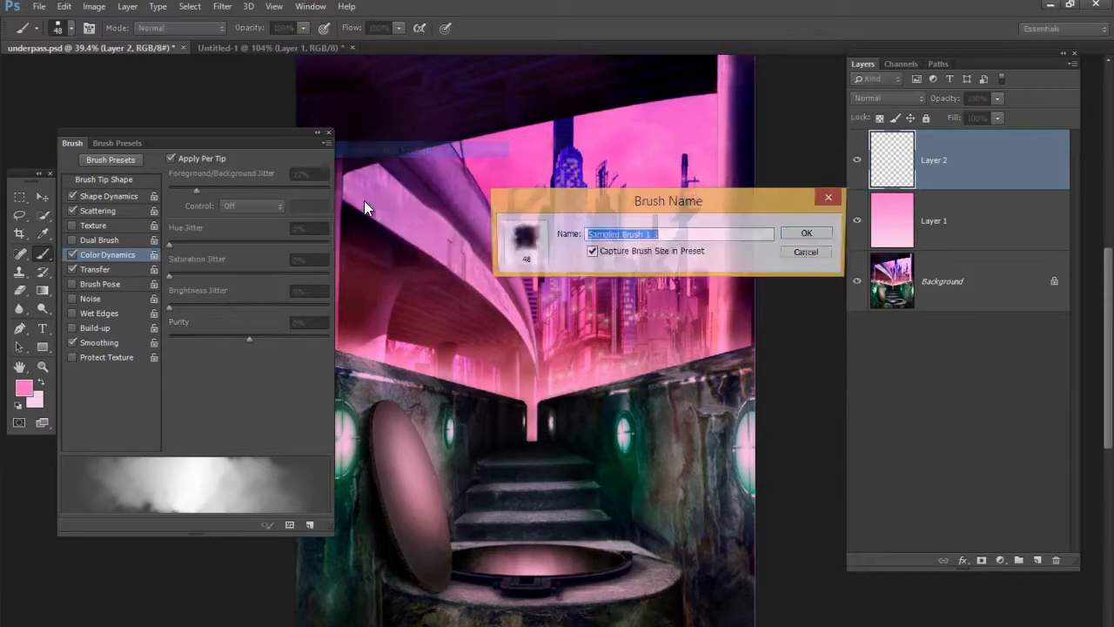
{"action": "left_click", "coordinate": [807, 242]}
Hide the brush settings and display the artwork in full-screen mode
{"action": "left_click_drag", "start_coordinate": [276, 135], "coordinate": [219, 117]}
{"action": "left_click", "coordinate": [271, 112]}
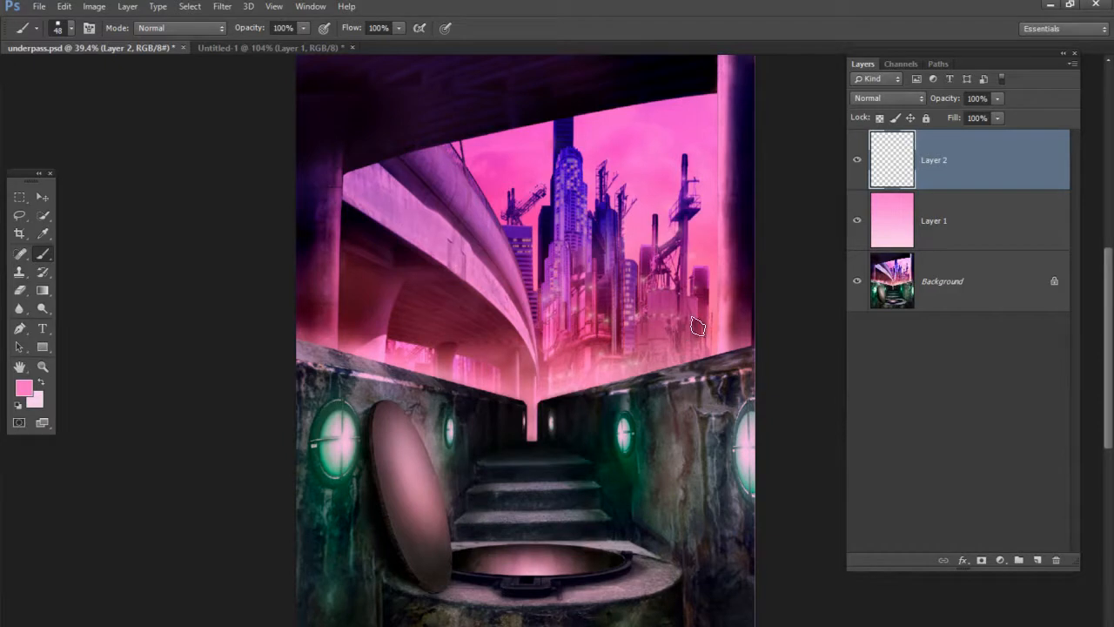
{"action": "key", "text": "f"}
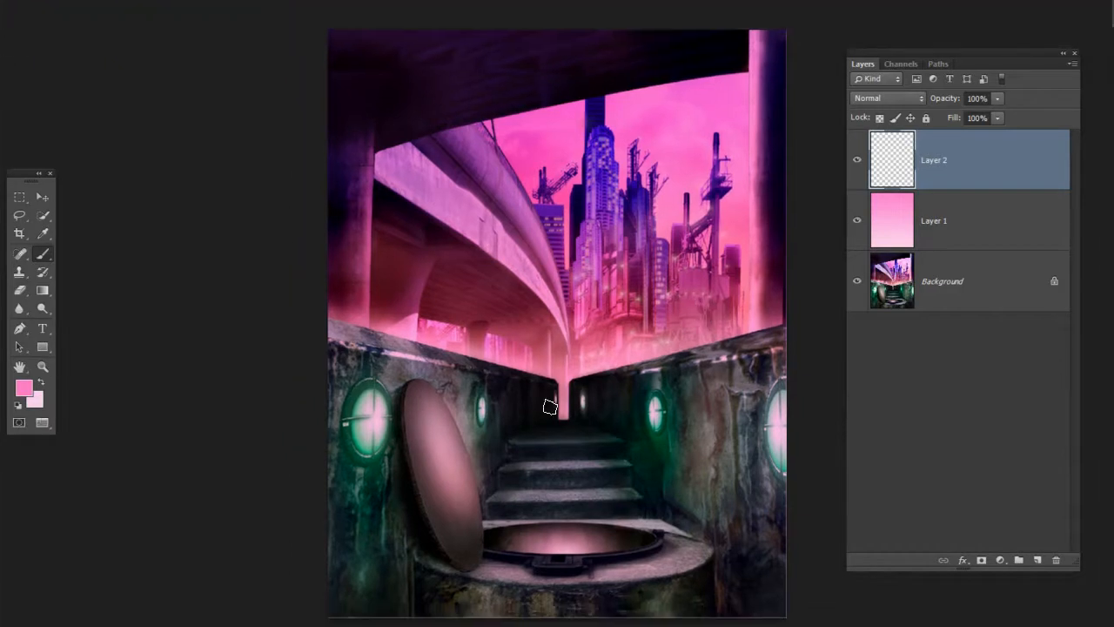
Paint soft pink smoke on Layer 2 over the far end of the passage, the adjoining walls and the upper steps
{"action": "left_click_drag", "start_coordinate": [641, 343], "coordinate": [531, 321]}
{"action": "mouse_move", "coordinate": [476, 270]}
{"action": "left_mouse_down"}
{"action": "mouse_move", "coordinate": [530, 281]}
{"action": "mouse_move", "coordinate": [510, 284]}
{"action": "left_mouse_up"}
{"action": "left_click_drag", "start_coordinate": [505, 391], "coordinate": [538, 323]}
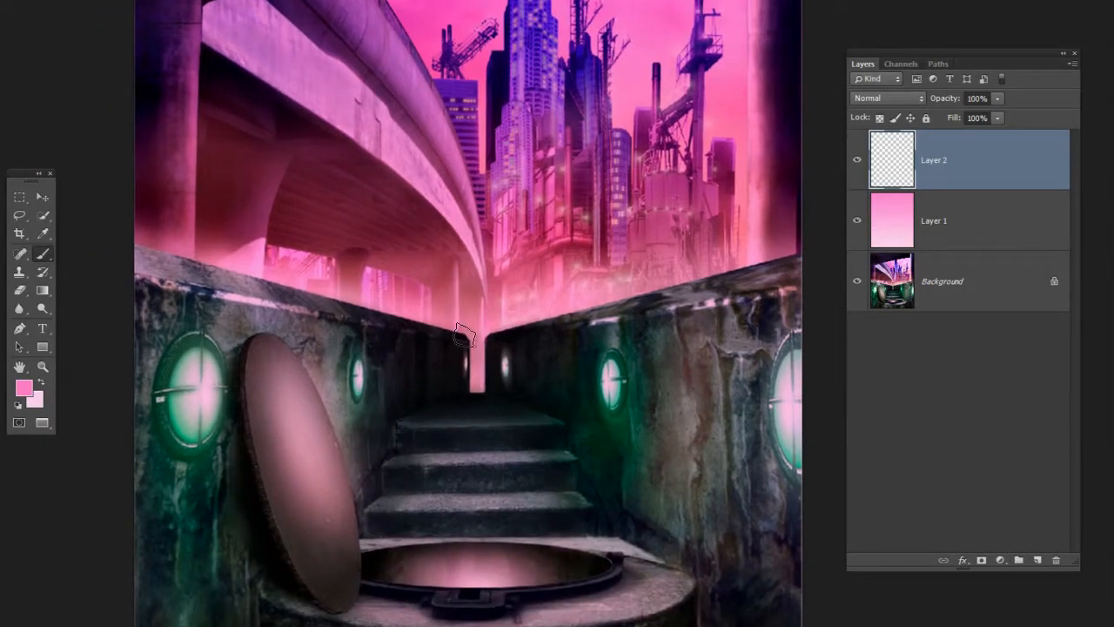
{"action": "mouse_move", "coordinate": [470, 330]}
{"action": "left_mouse_down"}
{"action": "mouse_move", "coordinate": [492, 356]}
{"action": "mouse_move", "coordinate": [463, 316]}
{"action": "left_mouse_up"}
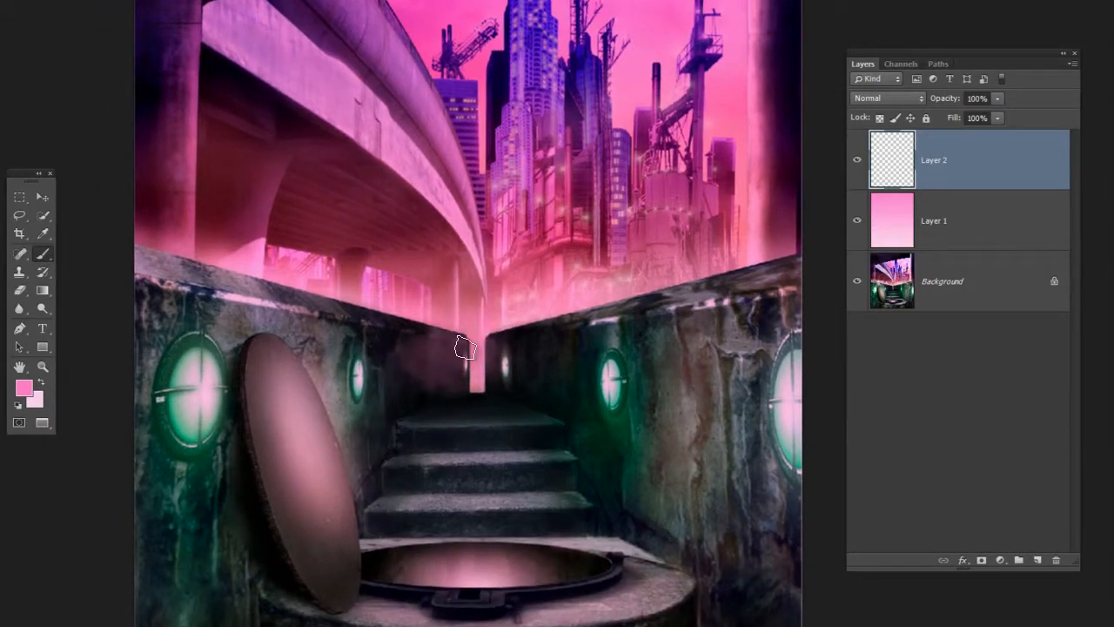
{"action": "left_click_drag", "start_coordinate": [464, 362], "coordinate": [515, 341]}
{"action": "mouse_move", "coordinate": [439, 342]}
{"action": "left_mouse_down"}
{"action": "mouse_move", "coordinate": [408, 304]}
{"action": "mouse_move", "coordinate": [714, 293]}
{"action": "mouse_move", "coordinate": [545, 325]}
{"action": "left_mouse_up"}
{"action": "mouse_move", "coordinate": [424, 362]}
{"action": "left_mouse_down"}
{"action": "mouse_move", "coordinate": [404, 392]}
{"action": "mouse_move", "coordinate": [497, 372]}
{"action": "mouse_move", "coordinate": [483, 389]}
{"action": "mouse_move", "coordinate": [531, 367]}
{"action": "left_mouse_up"}
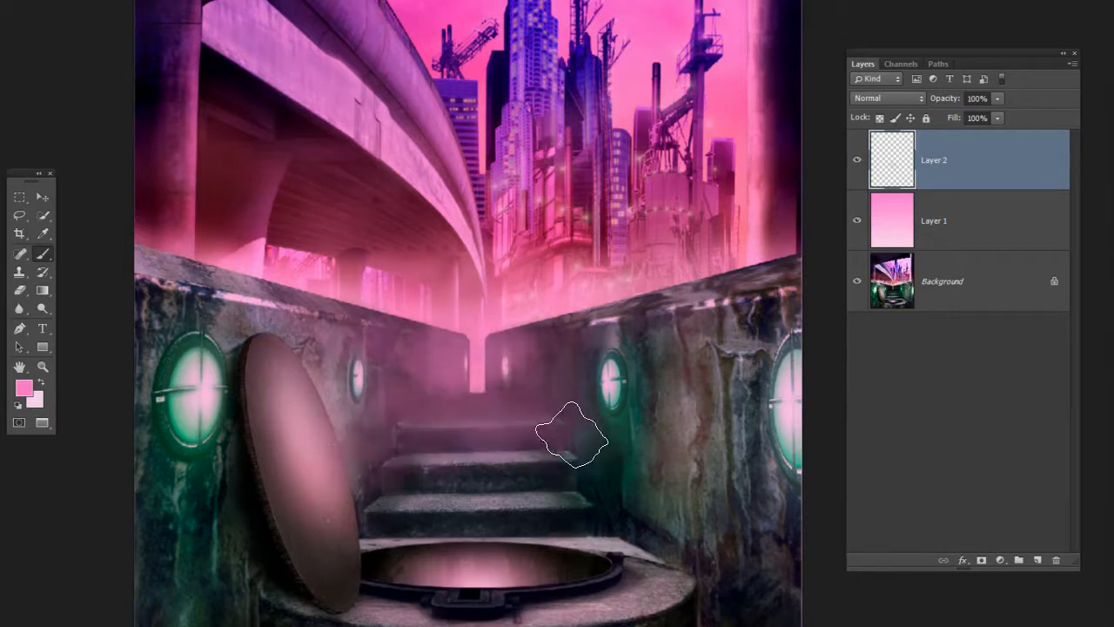
{"action": "mouse_move", "coordinate": [348, 315]}
{"action": "left_mouse_down"}
{"action": "mouse_move", "coordinate": [441, 299]}
{"action": "mouse_move", "coordinate": [660, 355]}
{"action": "mouse_move", "coordinate": [475, 306]}
{"action": "mouse_move", "coordinate": [501, 317]}
{"action": "mouse_move", "coordinate": [478, 342]}
{"action": "left_mouse_up"}
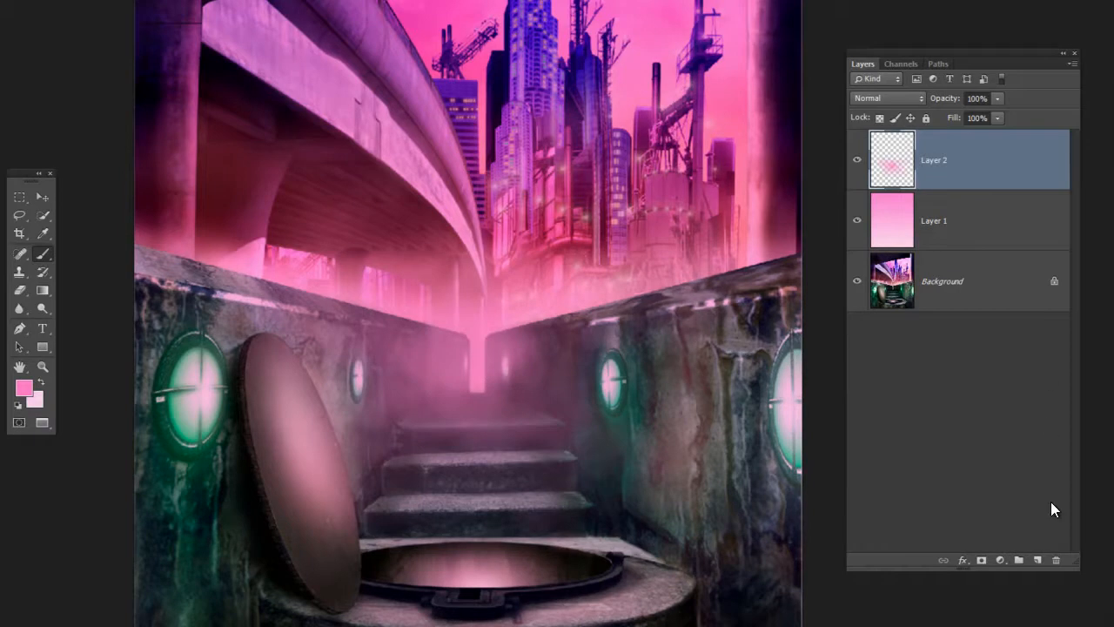
Add a new layer above Layer 2 and paint additional faint pink smoke around the far end of the passage
{"action": "left_click", "coordinate": [1035, 561]}
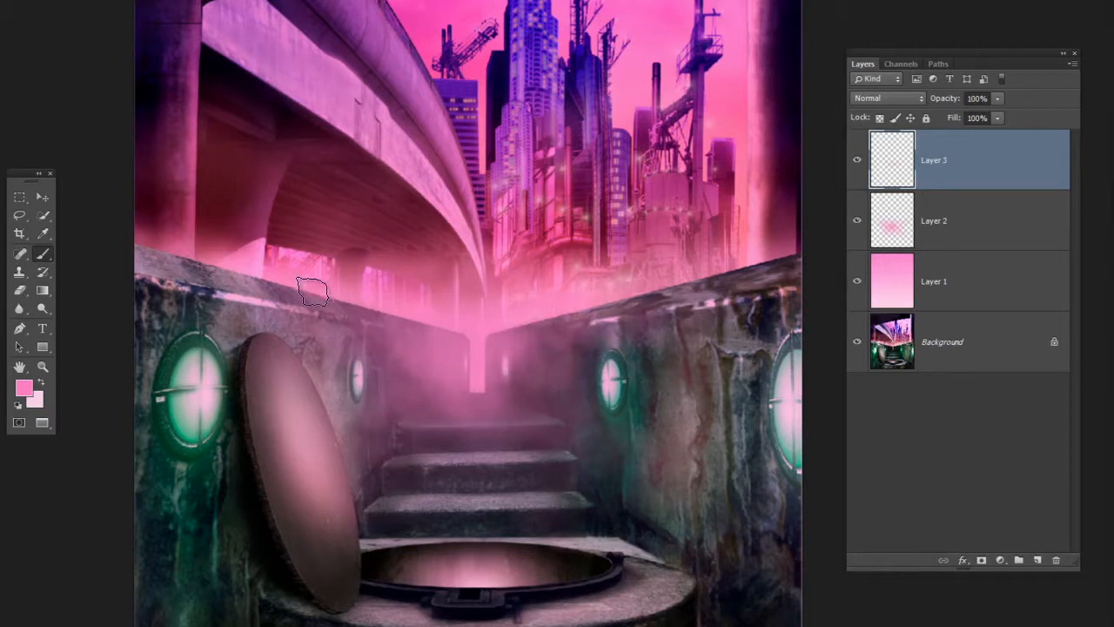
{"action": "mouse_move", "coordinate": [510, 399]}
{"action": "left_mouse_down"}
{"action": "mouse_move", "coordinate": [548, 315]}
{"action": "mouse_move", "coordinate": [688, 305]}
{"action": "mouse_move", "coordinate": [764, 270]}
{"action": "left_mouse_up"}
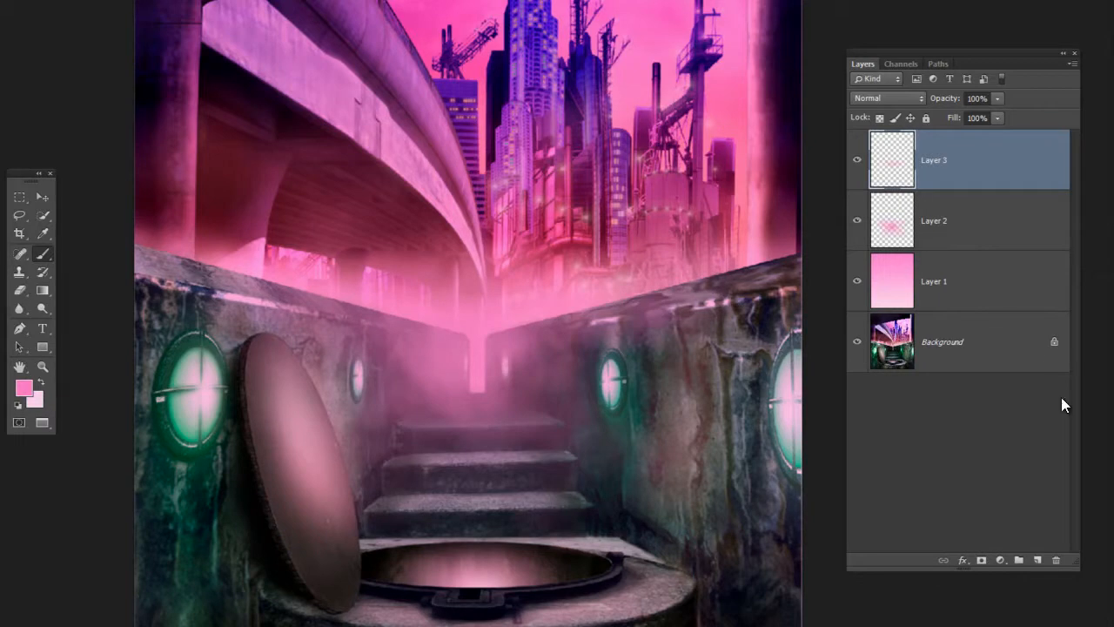
Add a new layer above Layer 3, sample green from a wall light, and set the layer's blend mode to Color Dodge
{"action": "left_click", "coordinate": [1038, 561]}
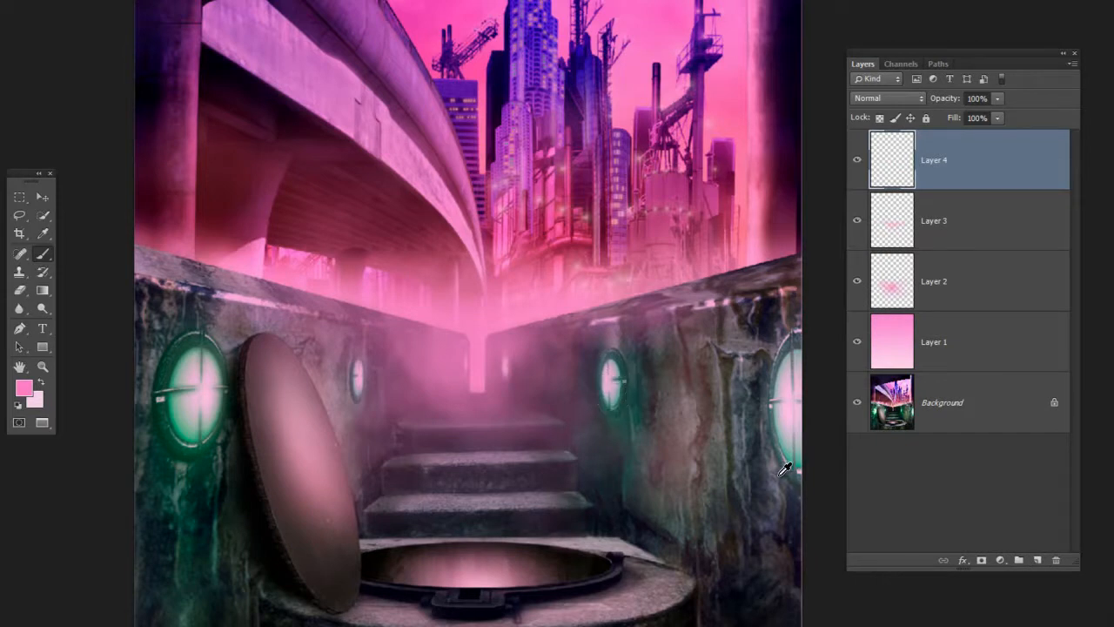
{"action": "left_click", "coordinate": [618, 378], "text": "alt"}
{"action": "left_click", "coordinate": [181, 424], "text": "alt"}
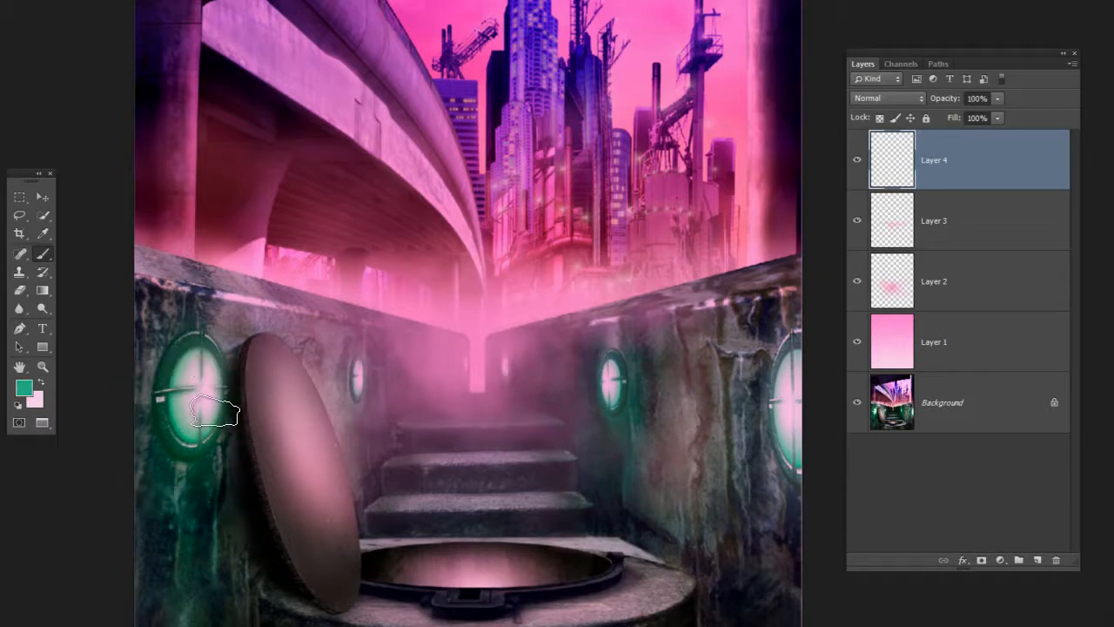
{"action": "left_click", "coordinate": [901, 98]}
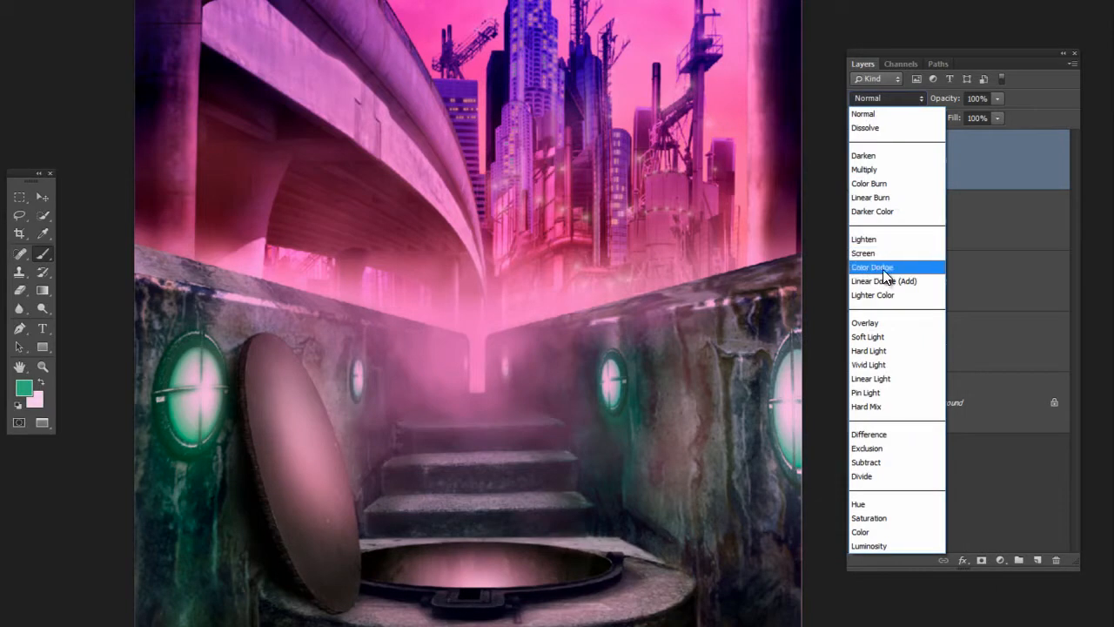
{"action": "left_click", "coordinate": [885, 269]}
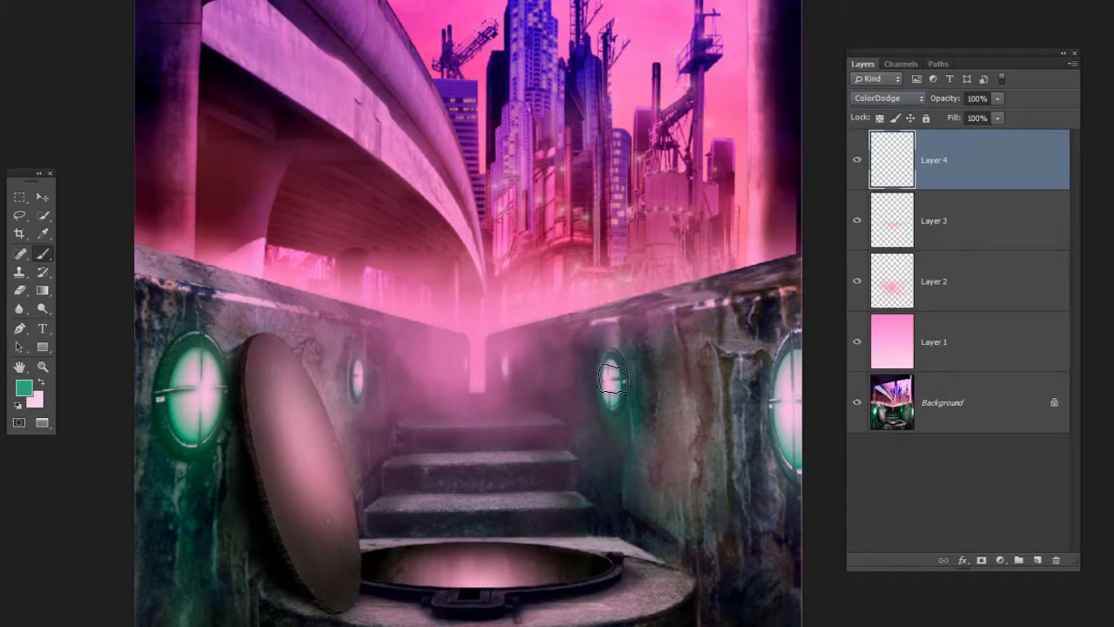
Paint green glows on Layer 4 around the four larger wall lights, spreading their light into the smoke
{"action": "mouse_move", "coordinate": [639, 397]}
{"action": "left_mouse_down"}
{"action": "mouse_move", "coordinate": [585, 387]}
{"action": "mouse_move", "coordinate": [587, 369]}
{"action": "mouse_move", "coordinate": [574, 400]}
{"action": "mouse_move", "coordinate": [611, 414]}
{"action": "mouse_move", "coordinate": [595, 398]}
{"action": "mouse_move", "coordinate": [567, 402]}
{"action": "mouse_move", "coordinate": [614, 400]}
{"action": "left_mouse_up"}
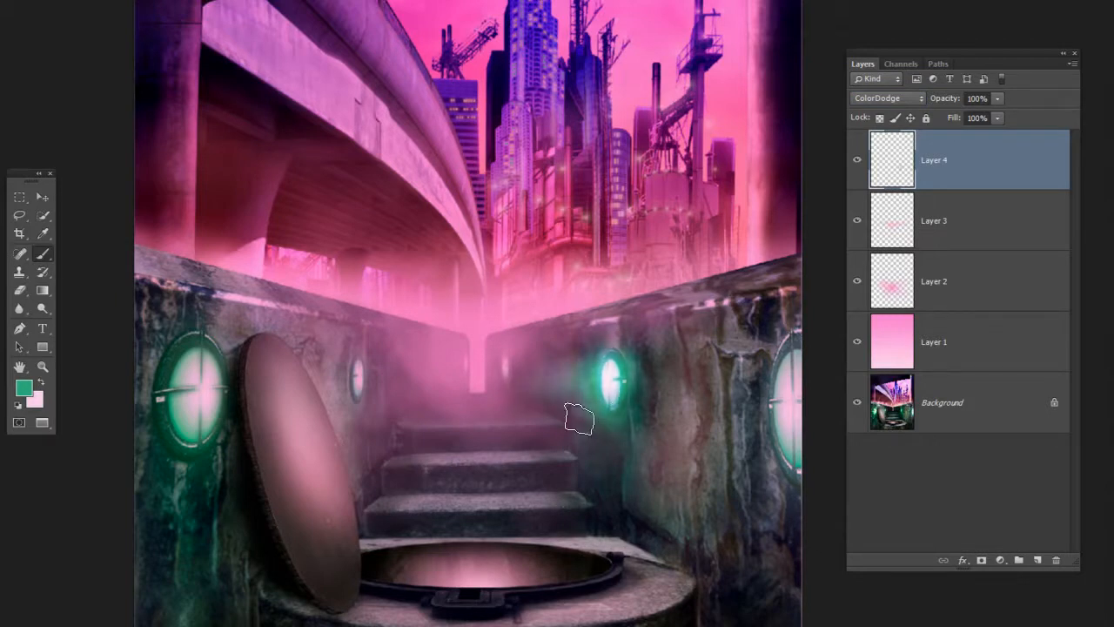
{"action": "mouse_move", "coordinate": [366, 374]}
{"action": "left_mouse_down", "text": "alt"}
{"action": "mouse_move", "coordinate": [364, 392]}
{"action": "mouse_move", "coordinate": [354, 383]}
{"action": "mouse_move", "coordinate": [375, 383]}
{"action": "mouse_move", "coordinate": [361, 370]}
{"action": "mouse_move", "coordinate": [390, 425]}
{"action": "mouse_move", "coordinate": [387, 385]}
{"action": "mouse_move", "coordinate": [362, 374]}
{"action": "mouse_move", "coordinate": [435, 380]}
{"action": "left_mouse_up", "text": "alt"}
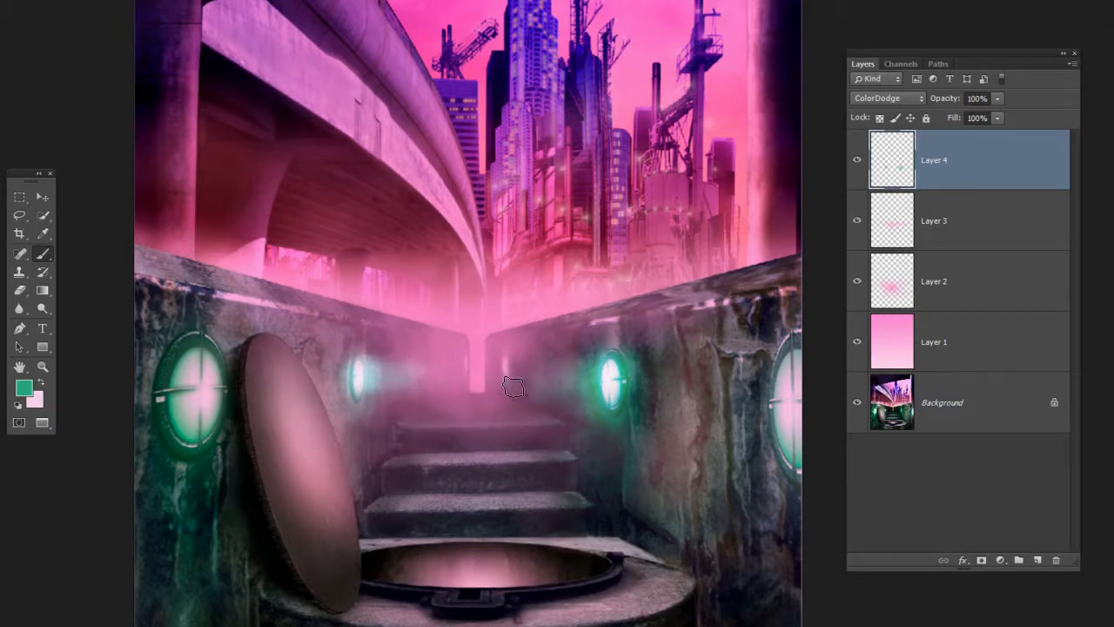
{"action": "right_click", "coordinate": [219, 367], "text": "alt"}
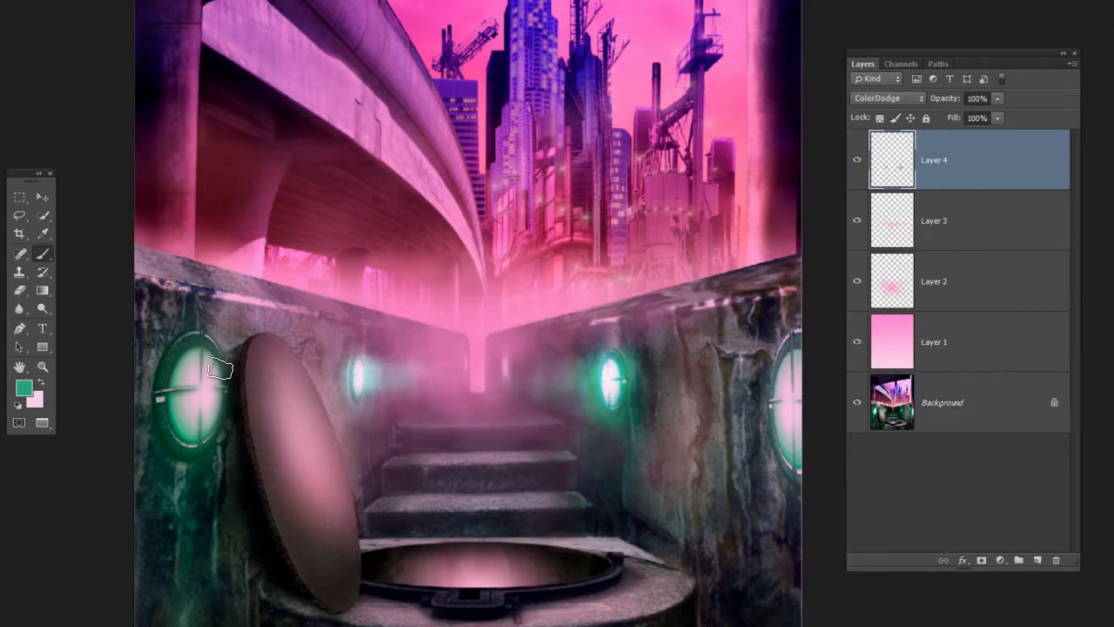
{"action": "mouse_move", "coordinate": [214, 401]}
{"action": "left_mouse_down"}
{"action": "mouse_move", "coordinate": [233, 364]}
{"action": "mouse_move", "coordinate": [185, 346]}
{"action": "mouse_move", "coordinate": [236, 418]}
{"action": "mouse_move", "coordinate": [209, 357]}
{"action": "mouse_move", "coordinate": [229, 391]}
{"action": "left_mouse_up"}
{"action": "mouse_move", "coordinate": [792, 382]}
{"action": "left_mouse_down"}
{"action": "mouse_move", "coordinate": [797, 453]}
{"action": "mouse_move", "coordinate": [794, 376]}
{"action": "mouse_move", "coordinate": [799, 428]}
{"action": "mouse_move", "coordinate": [775, 350]}
{"action": "mouse_move", "coordinate": [750, 418]}
{"action": "mouse_move", "coordinate": [797, 390]}
{"action": "mouse_move", "coordinate": [752, 393]}
{"action": "left_mouse_up"}
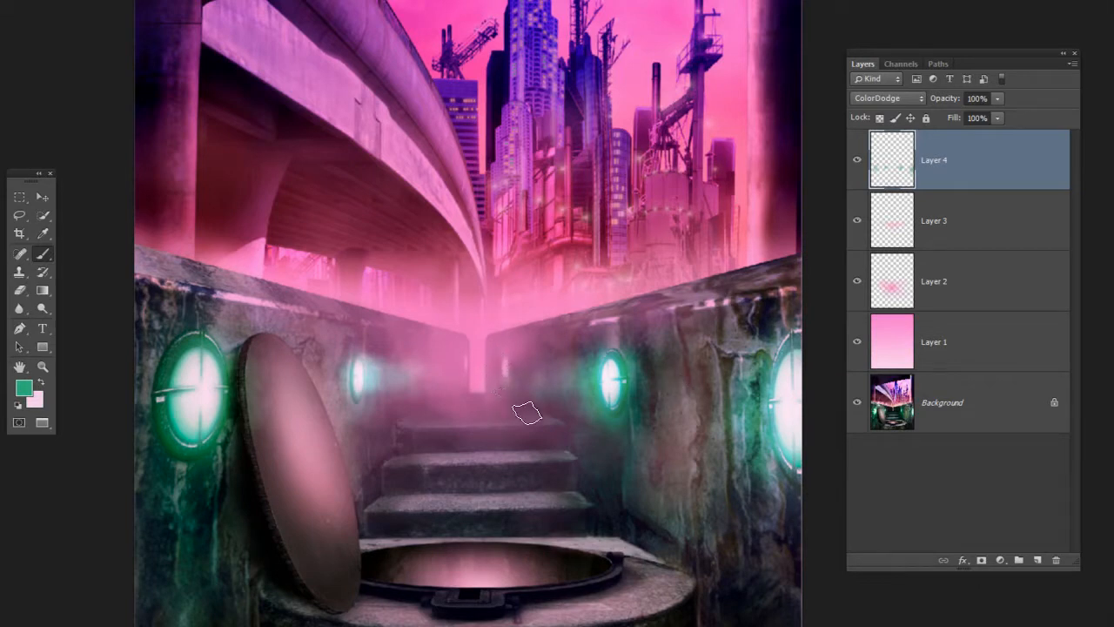
Sample pink from the haze and brush a pink glow over the two small lights at the far end of the passage
{"action": "left_click", "coordinate": [519, 310], "text": "alt"}
{"action": "scroll", "coordinate": [505, 392], "scroll_direction": "up", "scroll_amount": 5}
{"action": "left_click_drag", "start_coordinate": [509, 396], "coordinate": [507, 393]}
{"action": "right_click", "coordinate": [576, 343], "text": "alt"}
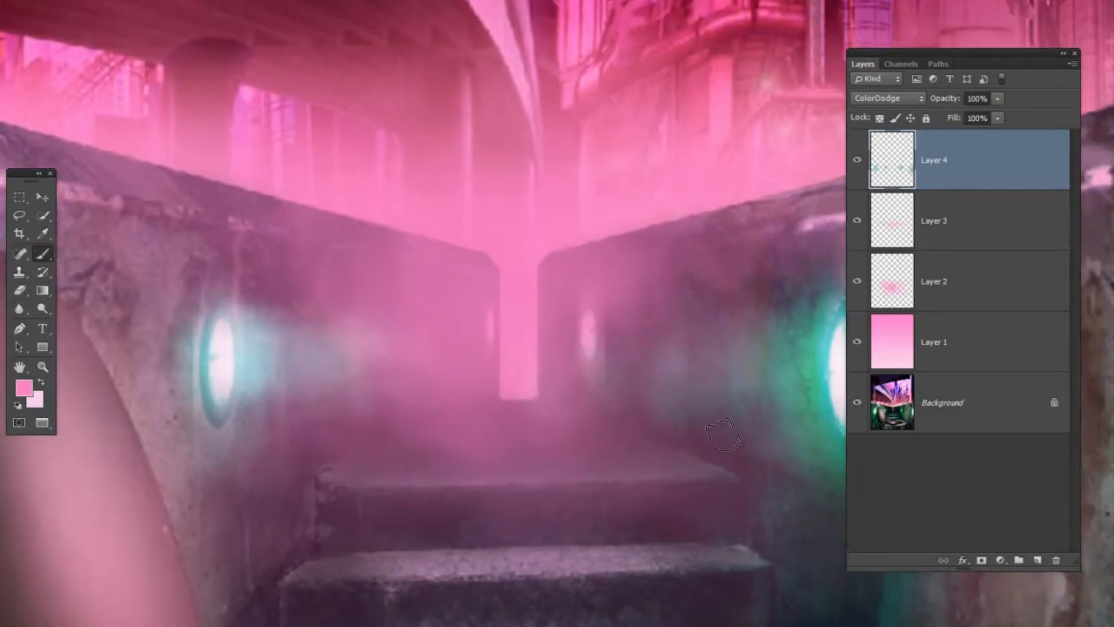
{"action": "right_click", "coordinate": [581, 341], "text": "alt"}
{"action": "right_click", "coordinate": [588, 350], "text": "alt"}
{"action": "mouse_move", "coordinate": [592, 328]}
{"action": "left_mouse_down"}
{"action": "mouse_move", "coordinate": [554, 330]}
{"action": "mouse_move", "coordinate": [572, 331]}
{"action": "mouse_move", "coordinate": [552, 349]}
{"action": "mouse_move", "coordinate": [612, 351]}
{"action": "left_mouse_up"}
{"action": "left_click", "coordinate": [589, 331]}
{"action": "mouse_move", "coordinate": [507, 349]}
{"action": "left_mouse_down"}
{"action": "mouse_move", "coordinate": [493, 319]}
{"action": "mouse_move", "coordinate": [505, 351]}
{"action": "mouse_move", "coordinate": [502, 316]}
{"action": "mouse_move", "coordinate": [485, 351]}
{"action": "mouse_move", "coordinate": [499, 351]}
{"action": "left_mouse_up"}
{"action": "left_click_drag", "start_coordinate": [609, 366], "coordinate": [530, 370]}
{"action": "mouse_move", "coordinate": [520, 371]}
{"action": "left_mouse_down"}
{"action": "mouse_move", "coordinate": [545, 373]}
{"action": "mouse_move", "coordinate": [534, 373]}
{"action": "left_mouse_up"}
{"action": "mouse_move", "coordinate": [615, 338]}
{"action": "left_mouse_down"}
{"action": "mouse_move", "coordinate": [577, 336]}
{"action": "mouse_move", "coordinate": [546, 369]}
{"action": "left_mouse_up"}
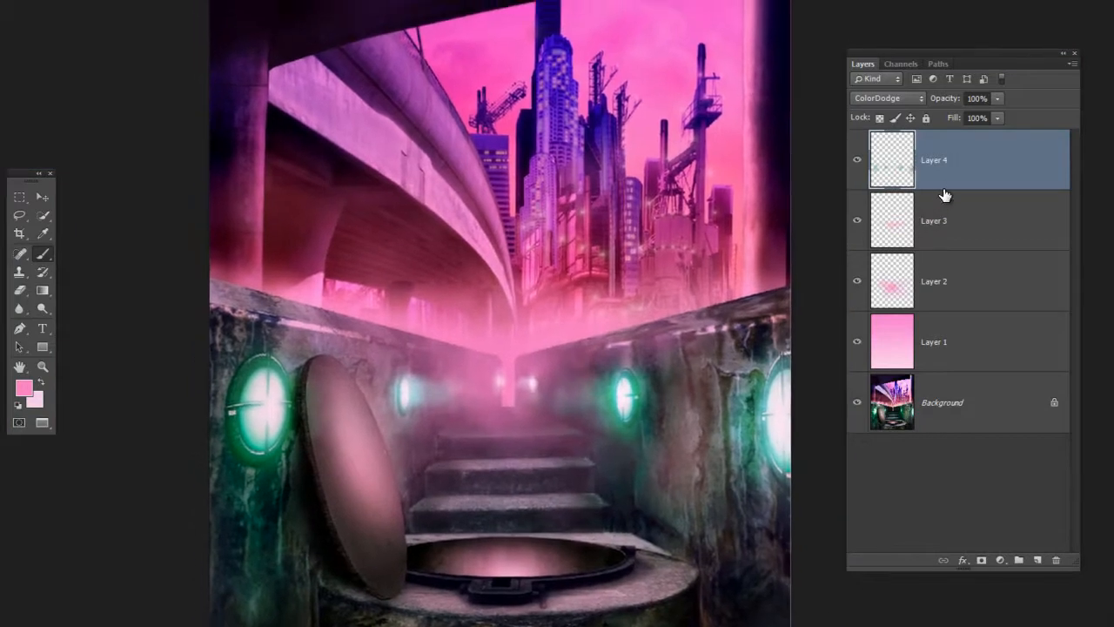
Toggle Layer 4's visibility to compare the glow effect, and set the layer's opacity to 97%
{"action": "left_click", "coordinate": [860, 162]}
{"action": "left_click", "coordinate": [860, 163]}
{"action": "left_click", "coordinate": [859, 164]}
{"action": "left_click", "coordinate": [859, 166]}
{"action": "left_click_drag", "start_coordinate": [958, 105], "coordinate": [980, 116]}
Enlarge the brush and paint a bright pink glow over the open manhole, its rim and the lower steps
{"action": "left_click_drag", "start_coordinate": [493, 566], "coordinate": [512, 571]}
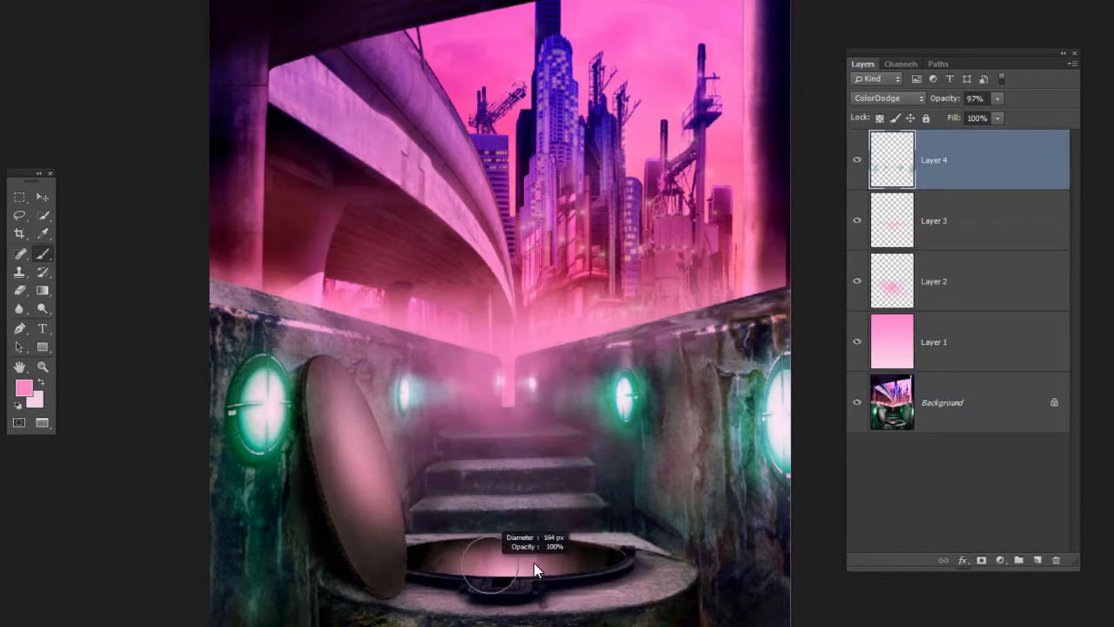
{"action": "left_click", "coordinate": [538, 560], "text": "ctrl"}
{"action": "mouse_move", "coordinate": [544, 528]}
{"action": "left_mouse_down"}
{"action": "mouse_move", "coordinate": [522, 397]}
{"action": "mouse_move", "coordinate": [491, 424]}
{"action": "mouse_move", "coordinate": [501, 427]}
{"action": "mouse_move", "coordinate": [474, 412]}
{"action": "mouse_move", "coordinate": [381, 428]}
{"action": "mouse_move", "coordinate": [467, 395]}
{"action": "left_mouse_up"}
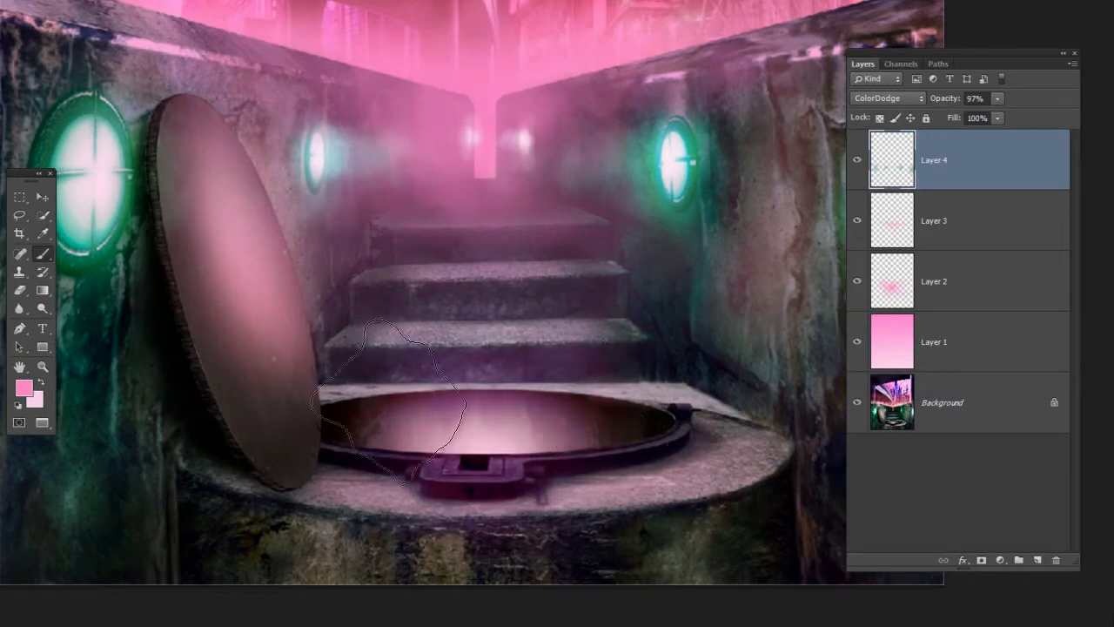
{"action": "mouse_move", "coordinate": [566, 423]}
{"action": "left_mouse_down"}
{"action": "mouse_move", "coordinate": [525, 420]}
{"action": "mouse_move", "coordinate": [514, 400]}
{"action": "mouse_move", "coordinate": [411, 406]}
{"action": "mouse_move", "coordinate": [511, 423]}
{"action": "mouse_move", "coordinate": [497, 398]}
{"action": "left_mouse_up"}
{"action": "mouse_move", "coordinate": [495, 255]}
{"action": "left_mouse_down"}
{"action": "mouse_move", "coordinate": [448, 310]}
{"action": "mouse_move", "coordinate": [455, 373]}
{"action": "mouse_move", "coordinate": [423, 323]}
{"action": "left_mouse_up"}
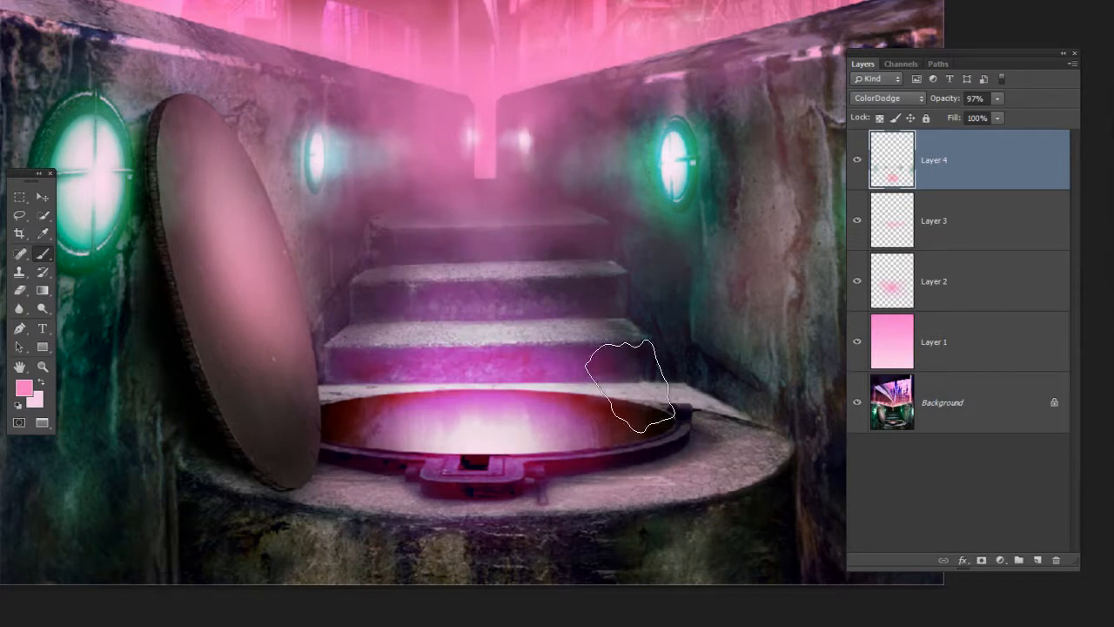
{"action": "left_click_drag", "start_coordinate": [628, 379], "coordinate": [571, 378]}
{"action": "mouse_move", "coordinate": [650, 336]}
{"action": "left_mouse_down"}
{"action": "mouse_move", "coordinate": [532, 366]}
{"action": "mouse_move", "coordinate": [521, 416]}
{"action": "left_mouse_up"}
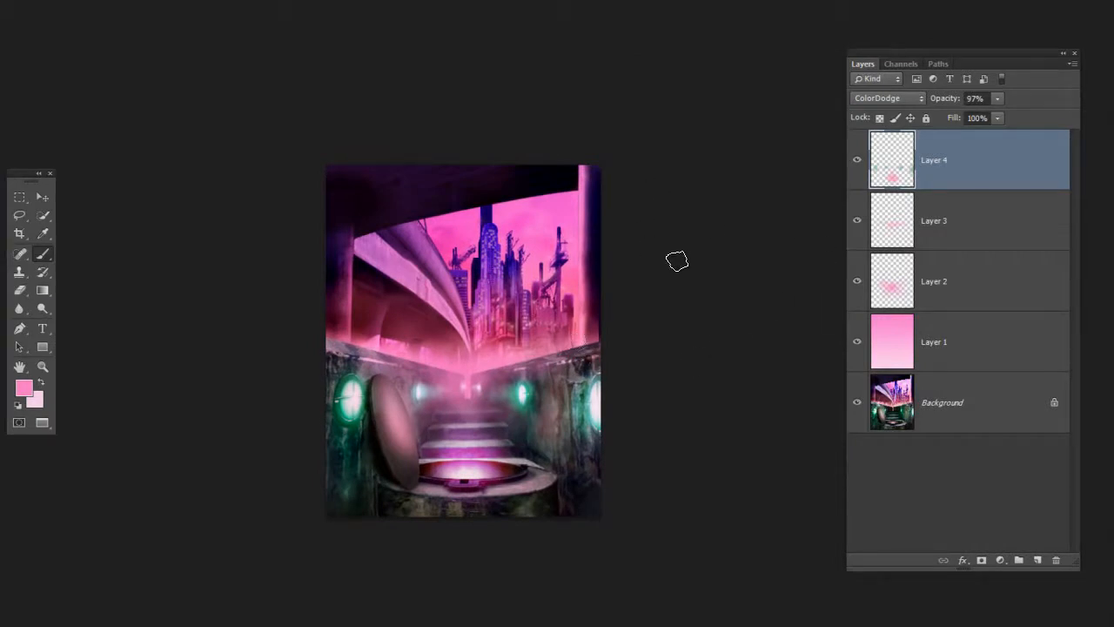
Add a new layer directly above Layer 3 and set its blend mode to Screen
{"action": "left_click_drag", "start_coordinate": [668, 273], "coordinate": [762, 256]}
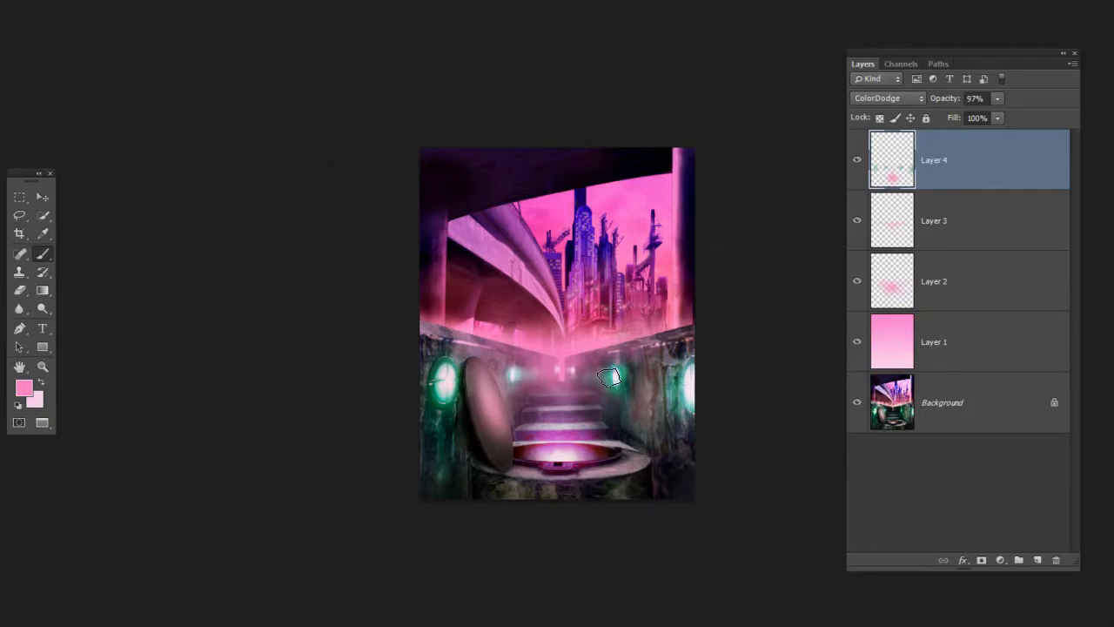
{"action": "key", "text": "ctrl+plus"}
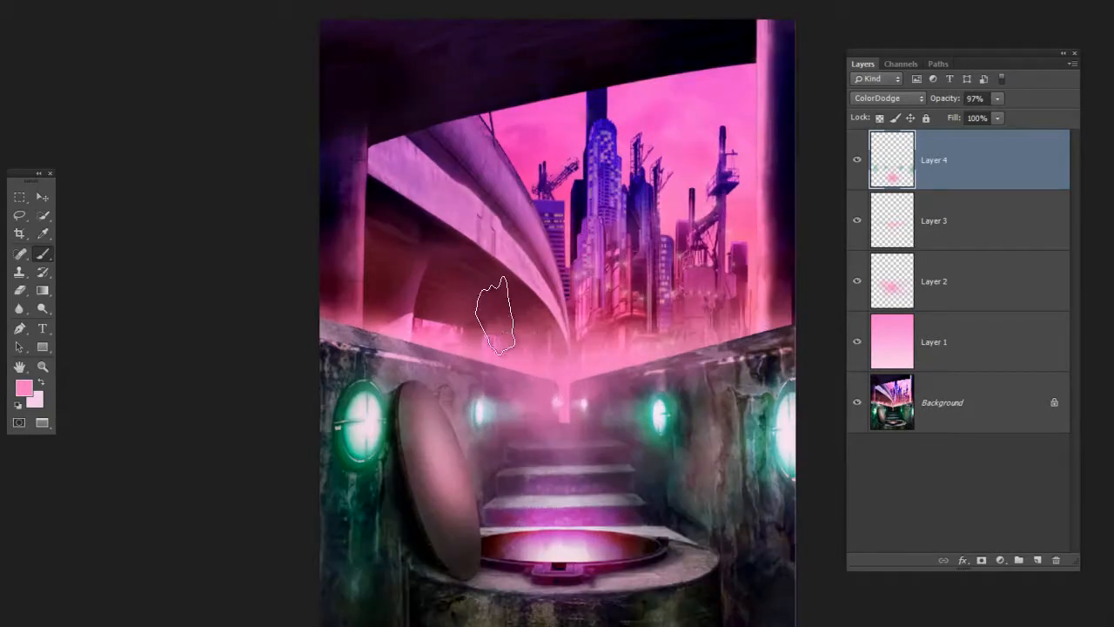
{"action": "mouse_move", "coordinate": [566, 365]}
{"action": "left_mouse_down"}
{"action": "mouse_move", "coordinate": [600, 363]}
{"action": "mouse_move", "coordinate": [588, 362]}
{"action": "left_mouse_up"}
{"action": "mouse_move", "coordinate": [600, 354]}
{"action": "left_mouse_down"}
{"action": "mouse_move", "coordinate": [574, 341]}
{"action": "mouse_move", "coordinate": [490, 358]}
{"action": "mouse_move", "coordinate": [522, 354]}
{"action": "left_mouse_up"}
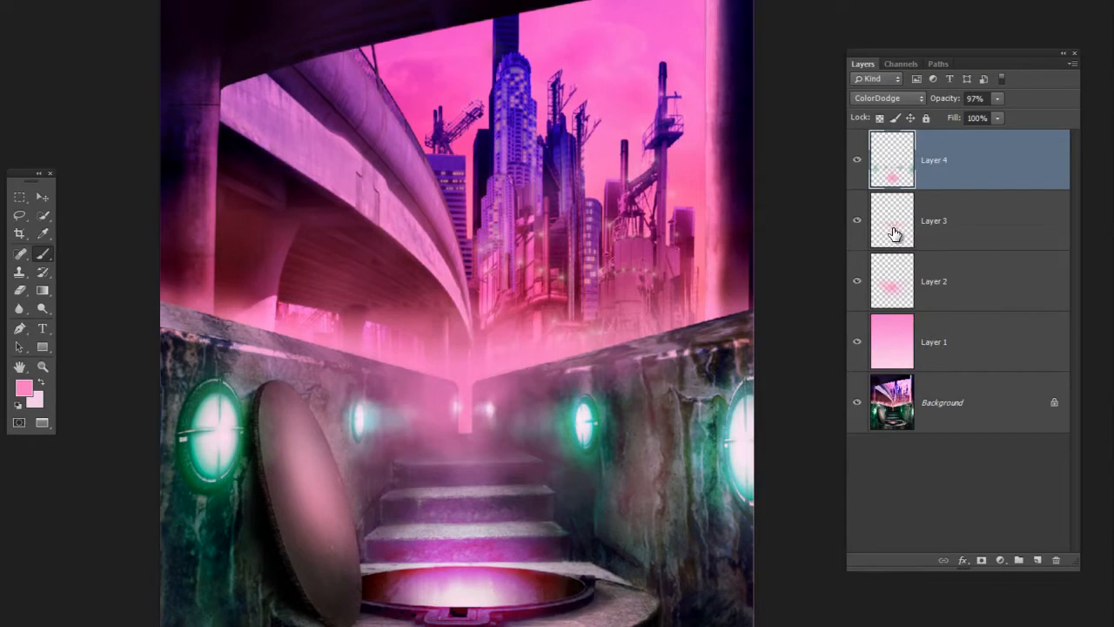
{"action": "left_click", "coordinate": [972, 221]}
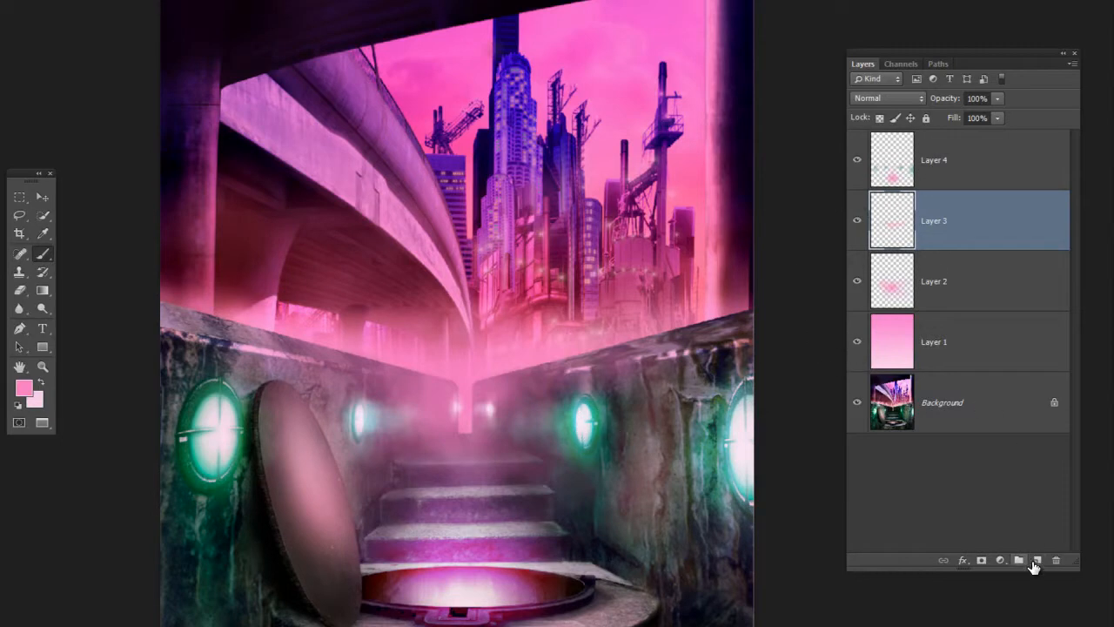
{"action": "left_click", "coordinate": [1038, 560]}
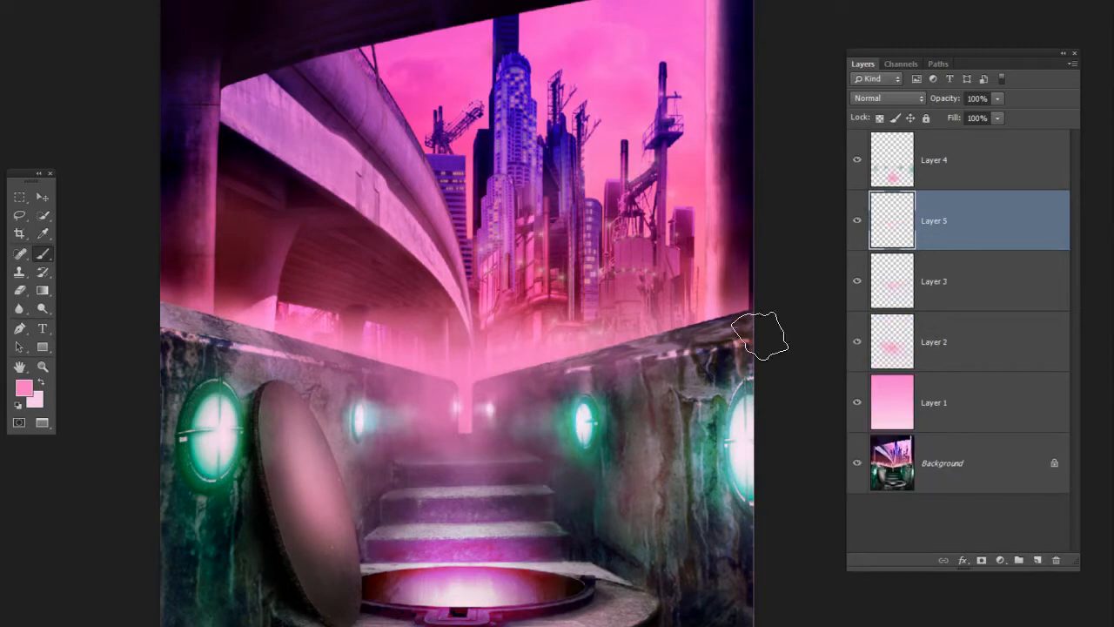
{"action": "left_click", "coordinate": [906, 98]}
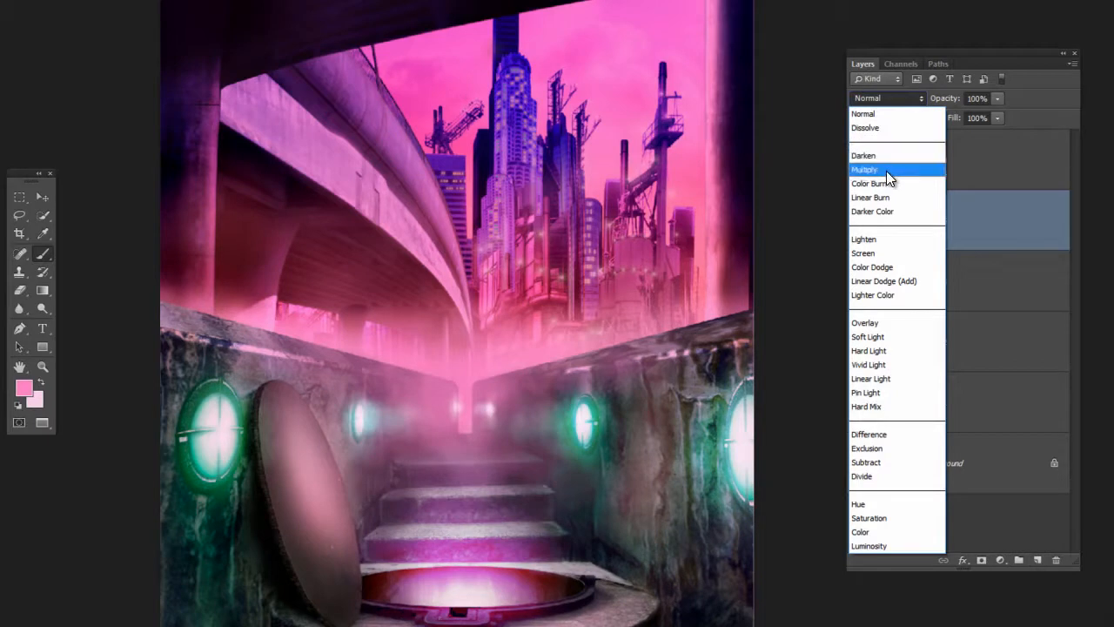
{"action": "left_click", "coordinate": [877, 254]}
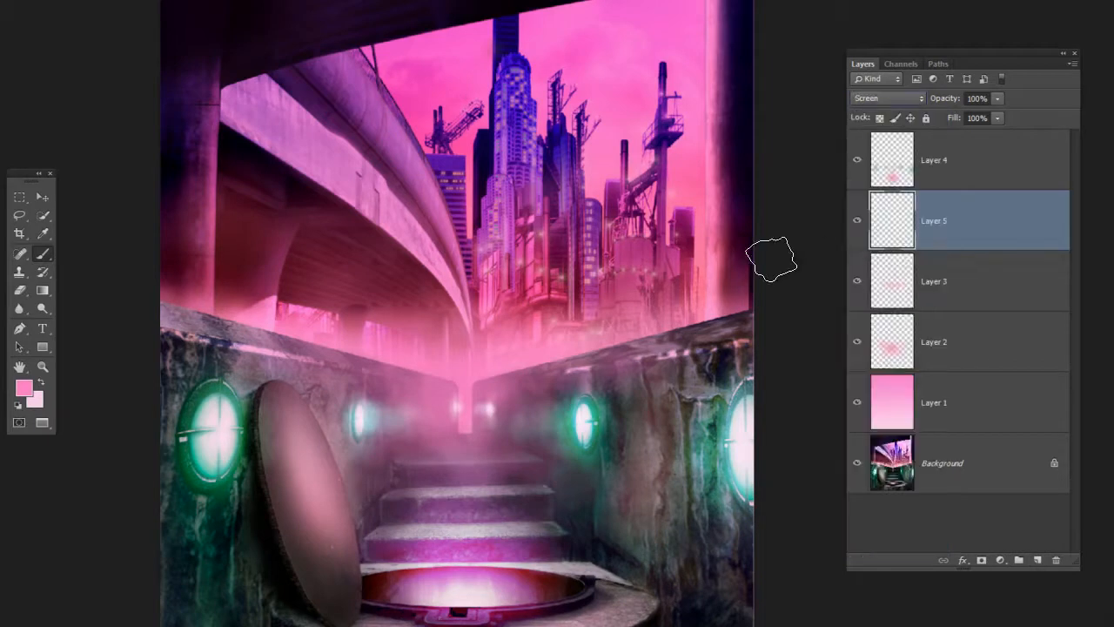
Paint light pink smoke on Layer 5 over the far end of the passage and up toward the overpass
{"action": "mouse_move", "coordinate": [502, 371]}
{"action": "left_mouse_down"}
{"action": "mouse_move", "coordinate": [488, 372]}
{"action": "mouse_move", "coordinate": [500, 375]}
{"action": "left_mouse_up"}
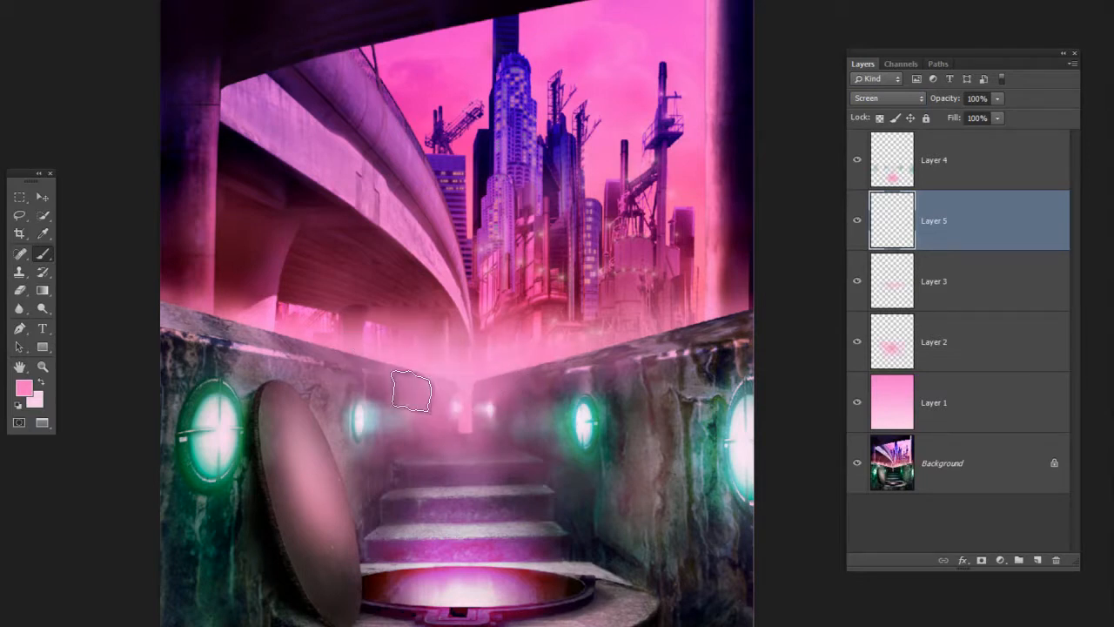
{"action": "left_click_drag", "start_coordinate": [459, 424], "coordinate": [448, 340]}
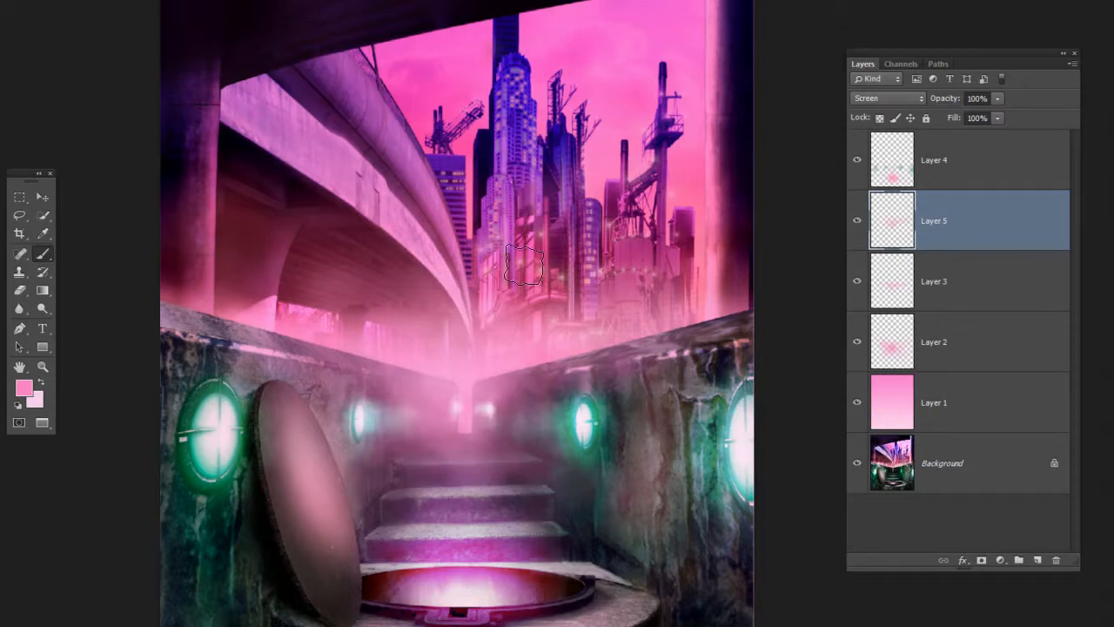
{"action": "left_click_drag", "start_coordinate": [614, 388], "coordinate": [592, 397]}
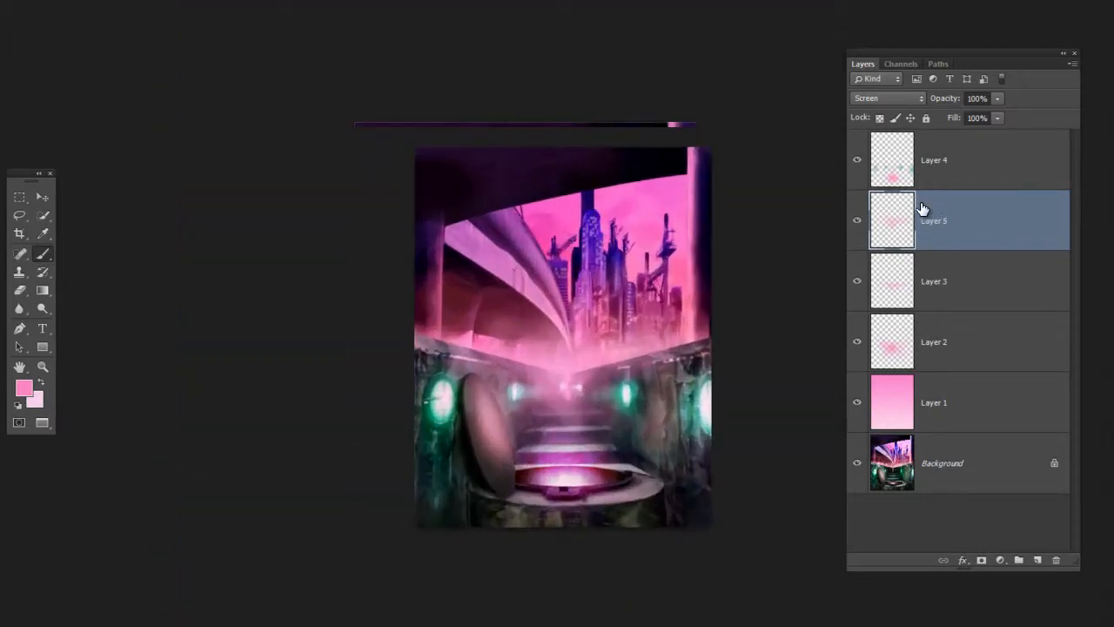
Select Layer 4, check its effect by toggling visibility, and apply a Gaussian Blur with an adjusted radius to it
{"action": "left_click", "coordinate": [897, 166]}
{"action": "left_click", "coordinate": [858, 160]}
{"action": "left_click", "coordinate": [858, 160]}
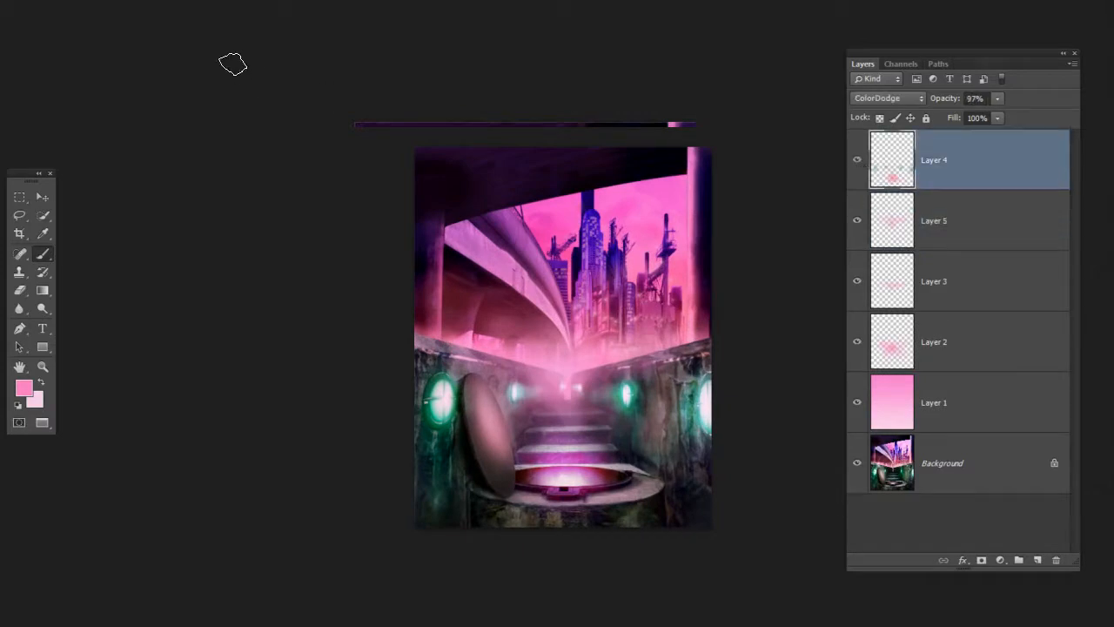
{"action": "left_click", "coordinate": [241, 0]}
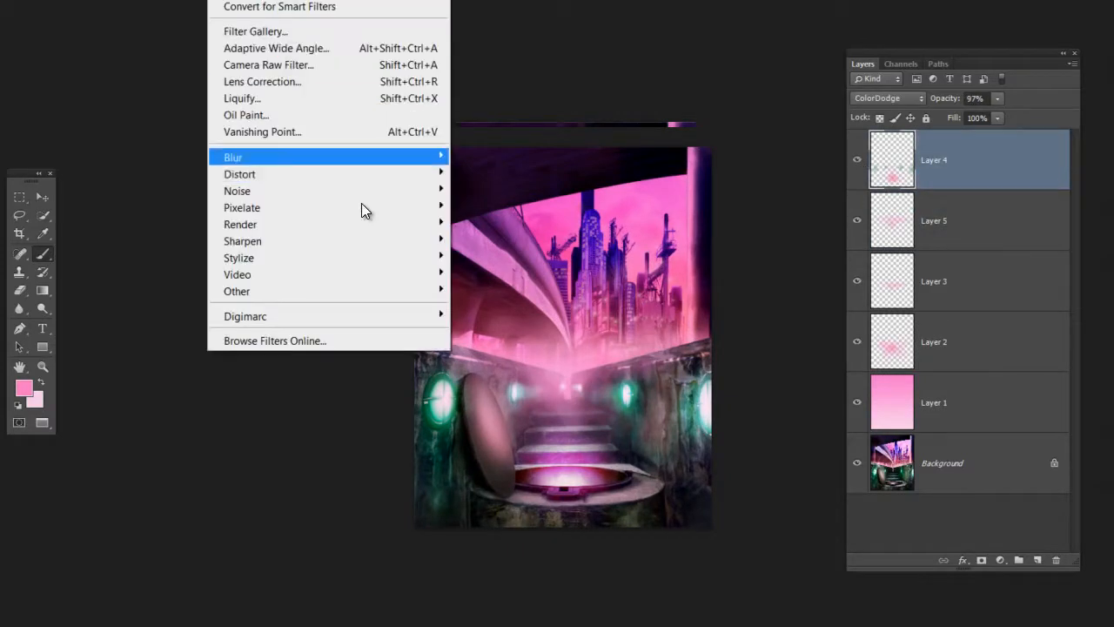
{"action": "mouse_move", "coordinate": [362, 203]}
{"action": "left_click", "coordinate": [144, 281]}
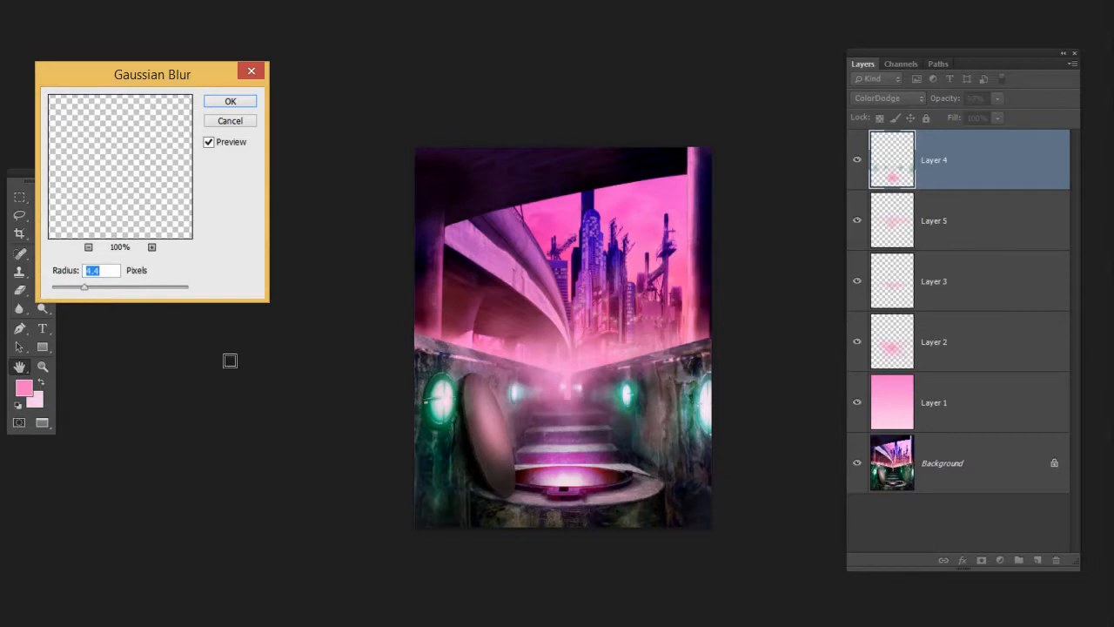
{"action": "scroll", "coordinate": [522, 416], "scroll_direction": "up", "scroll_amount": 4}
{"action": "scroll", "coordinate": [599, 424], "scroll_direction": "down", "scroll_amount": 1}
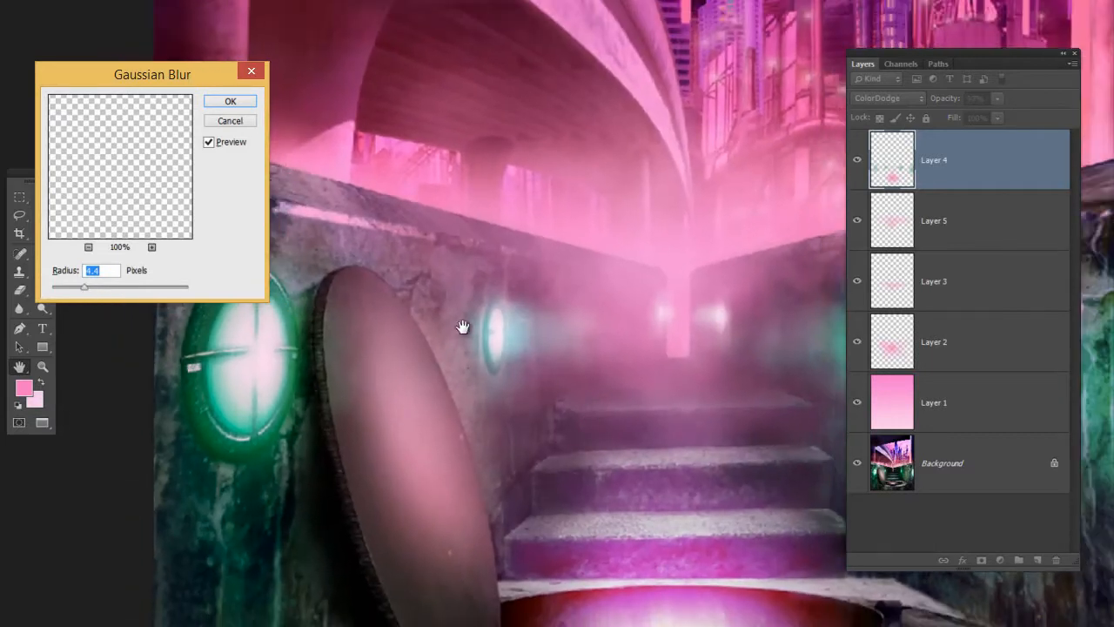
{"action": "mouse_move", "coordinate": [88, 284]}
{"action": "left_mouse_down"}
{"action": "mouse_move", "coordinate": [105, 290]}
{"action": "mouse_move", "coordinate": [94, 288]}
{"action": "left_mouse_up"}
{"action": "left_click", "coordinate": [231, 101]}
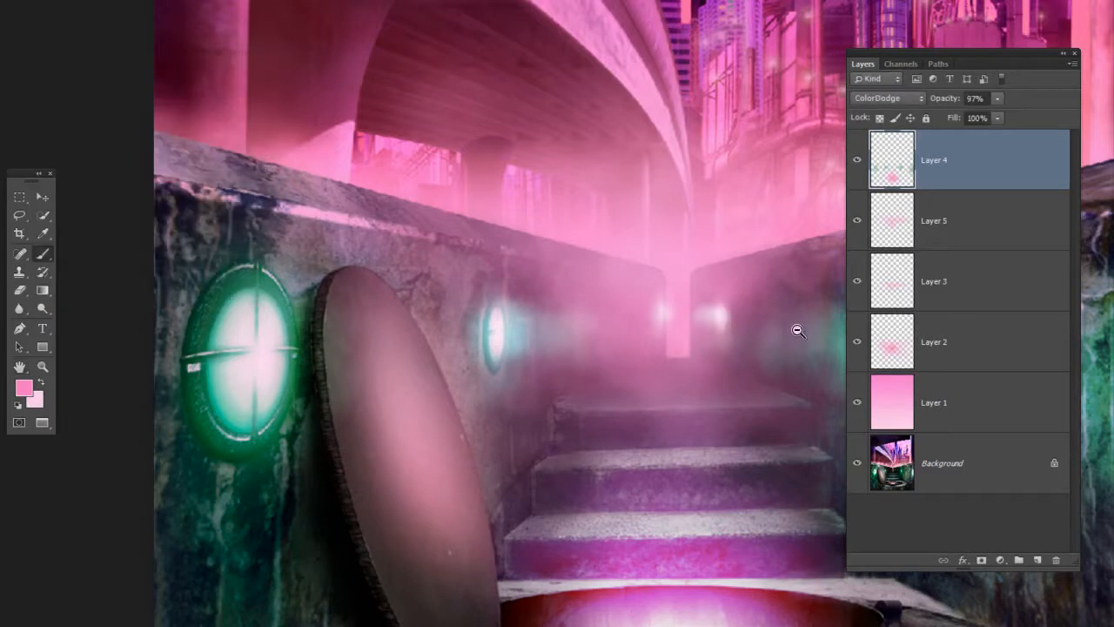
{"action": "left_click_drag", "start_coordinate": [643, 257], "coordinate": [564, 263]}
{"action": "left_click_drag", "start_coordinate": [669, 239], "coordinate": [489, 296]}
{"action": "left_click_drag", "start_coordinate": [494, 356], "coordinate": [505, 319]}
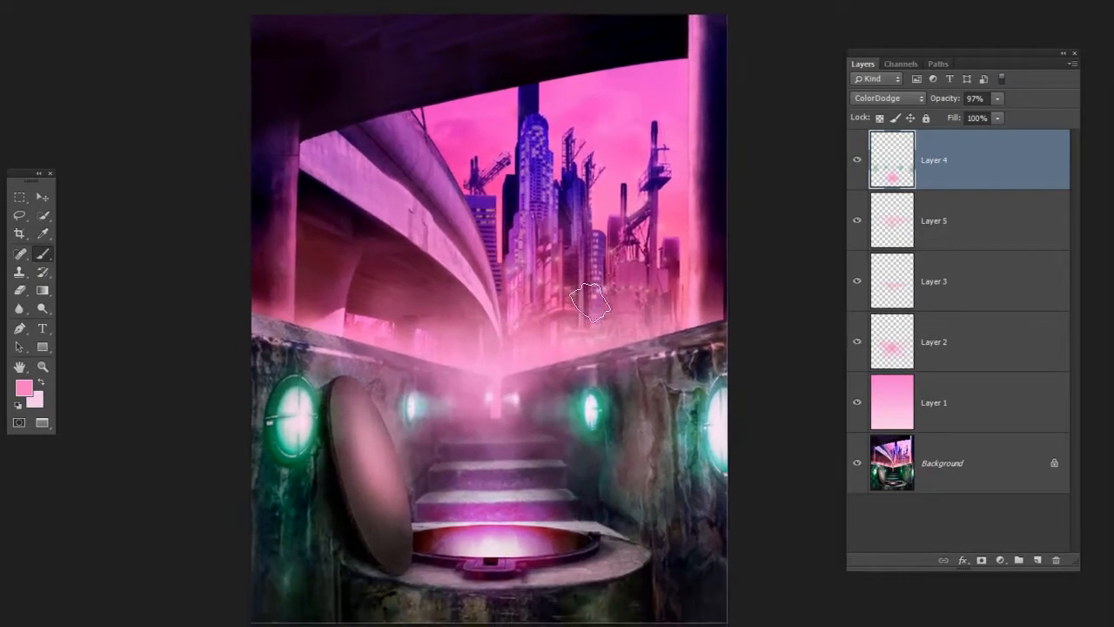